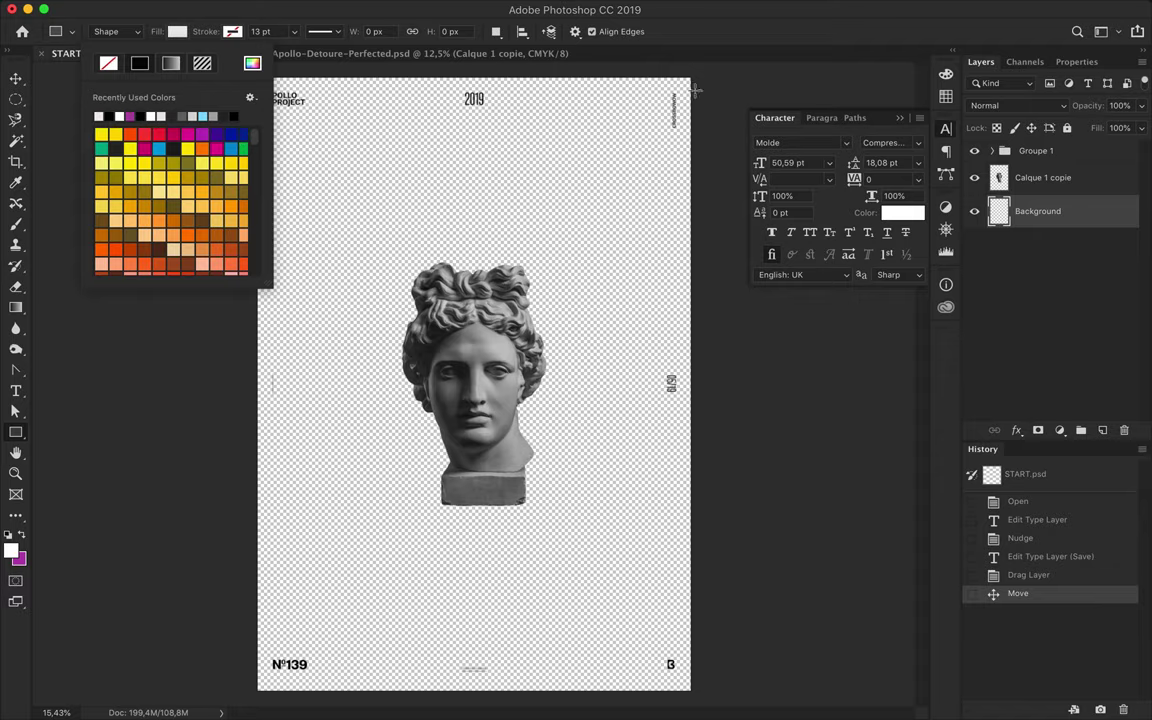
- Fill the whole poster with an off-white rectangle, then select the statue layer
left_click_drag(695, 88, 256, 690)
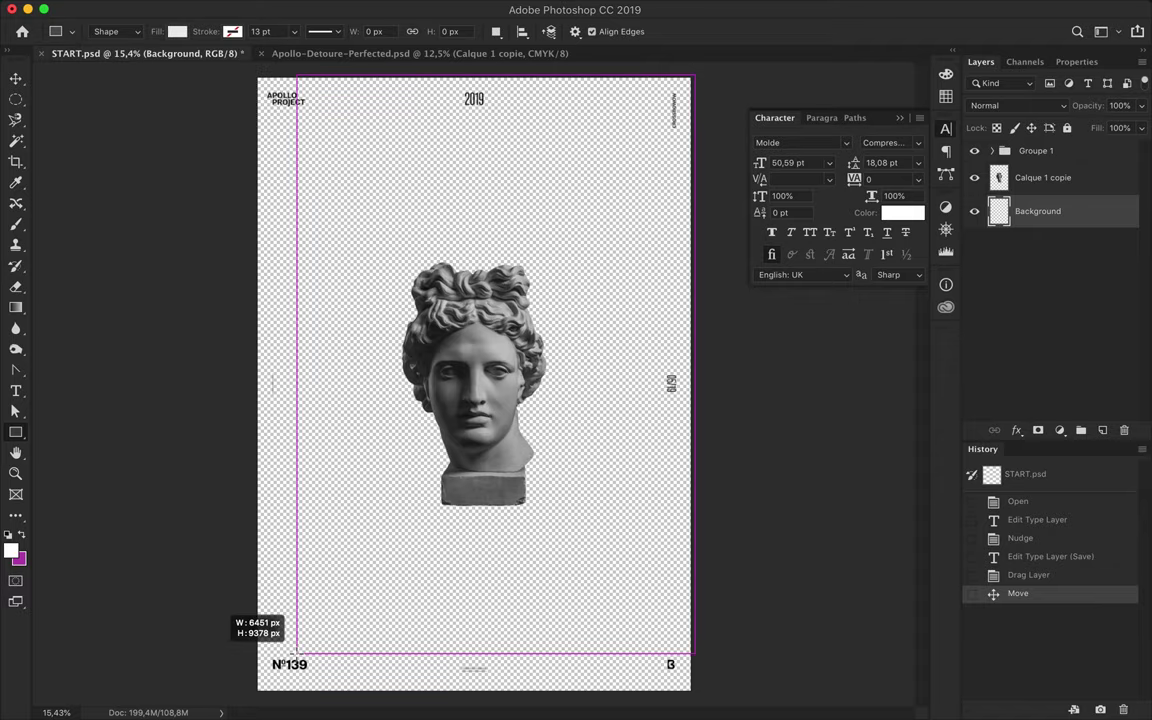
key("v")
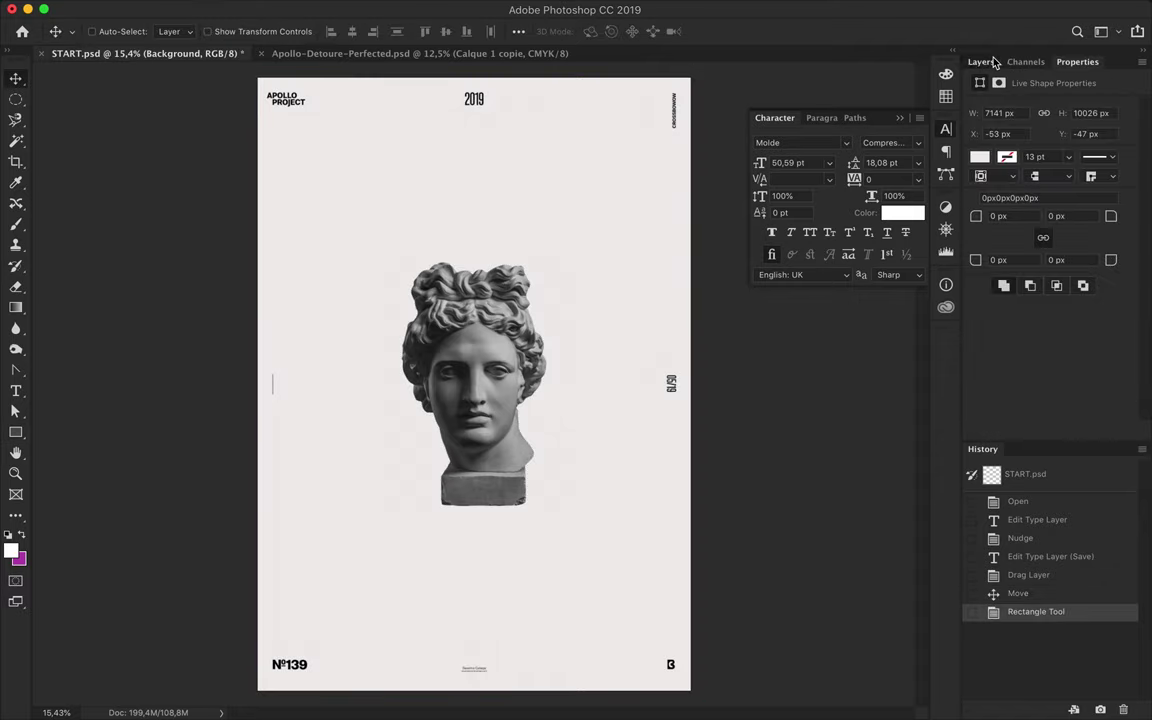
left_click(995, 62)
left_click(900, 117)
scroll(560, 220, "down", 1)
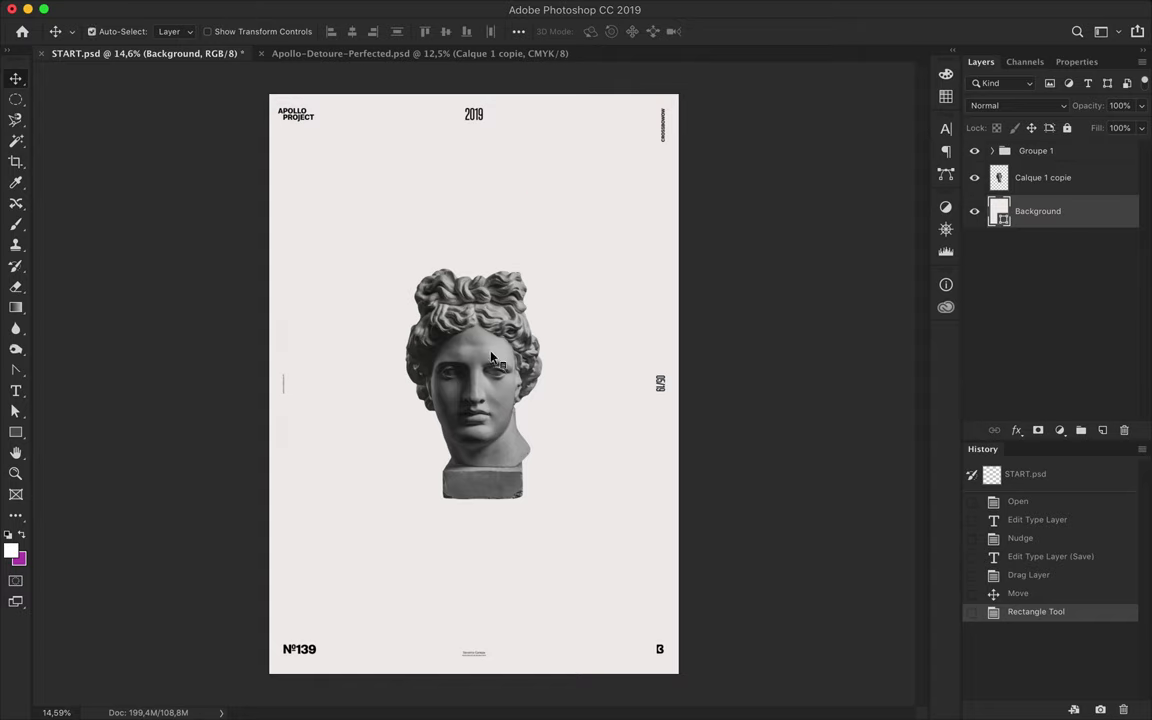
left_click(492, 358)
- Add a Vibrance adjustment clipped to the statue and merge it down
left_click(1057, 430)
left_click(1050, 560)
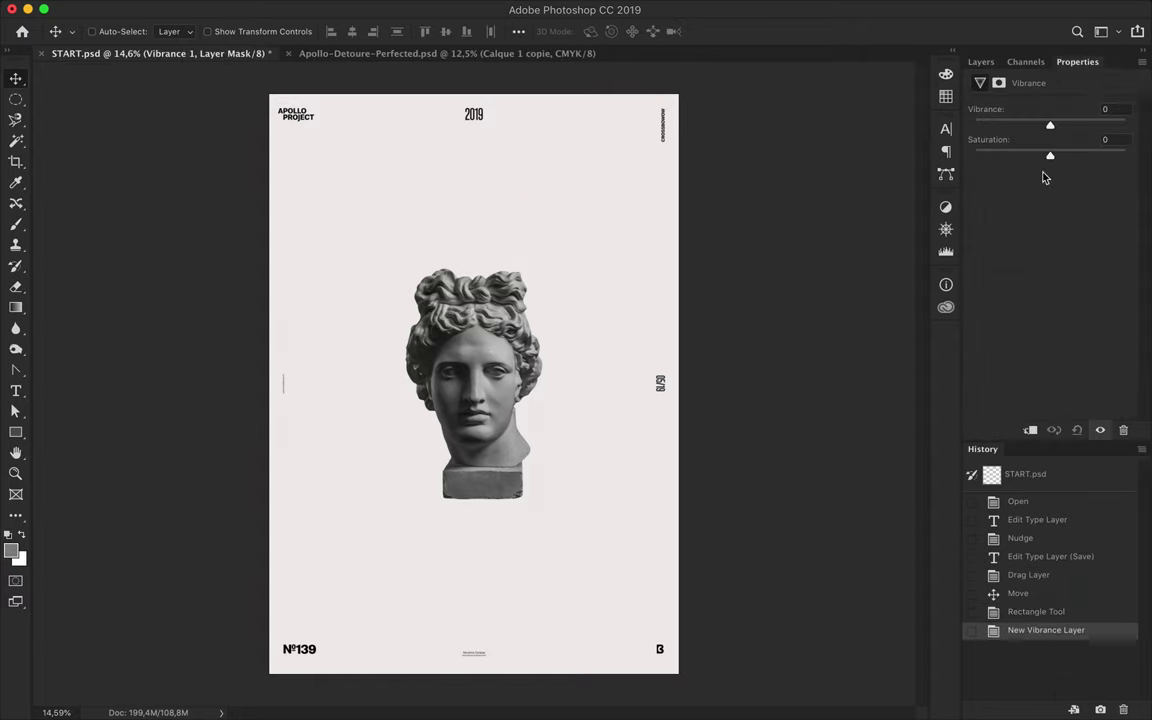
left_click(977, 61)
left_click(1085, 195, "alt")
key("ctrl+e")
- Scale the statue up with Free Transform
scroll(476, 386, "up", 1)
key("ctrl+t")
mouse_move(474, 258)
left_mouse_down()
mouse_move(474, 208)
mouse_move(474, 243)
left_mouse_up()
key("Return")
- Apply a View > New Guide Layout grid and move the statue slightly lower
left_click(461, 8)
left_click(437, 463)
key("Return")
left_click_drag(495, 413, 493, 456)
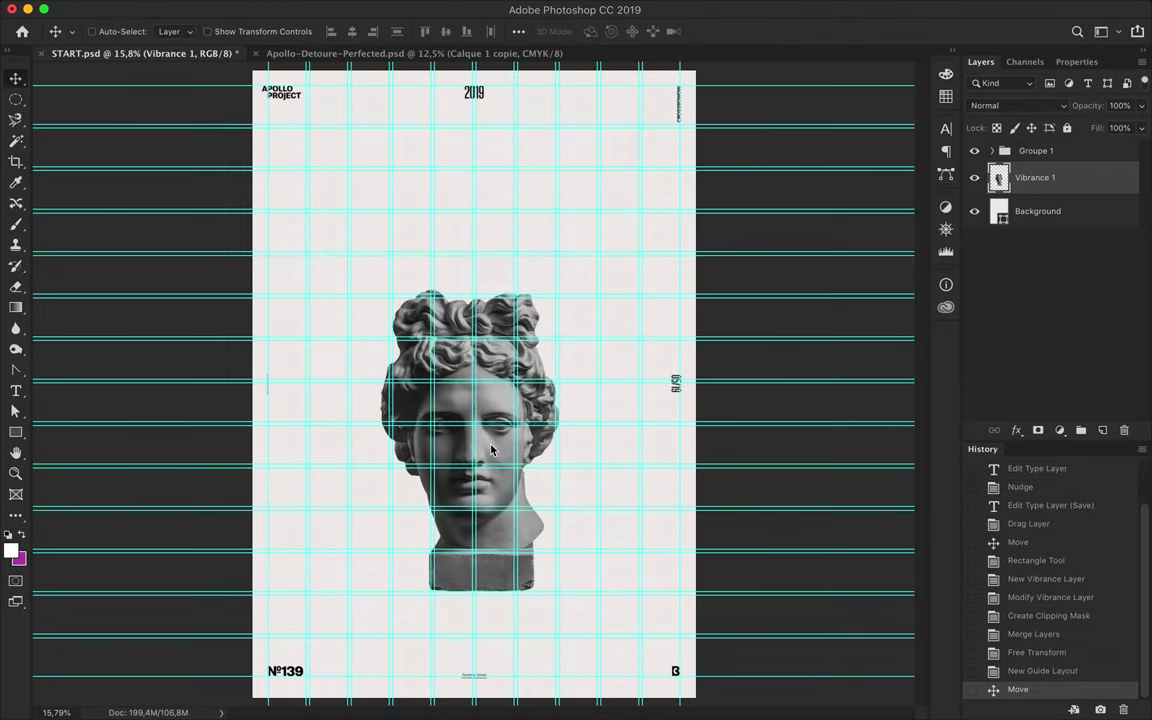
key("t")
left_click(371, 212)
- Type the title APOLLO in dark grey 212121
type("APOLLO")
key("ctrl+Return")
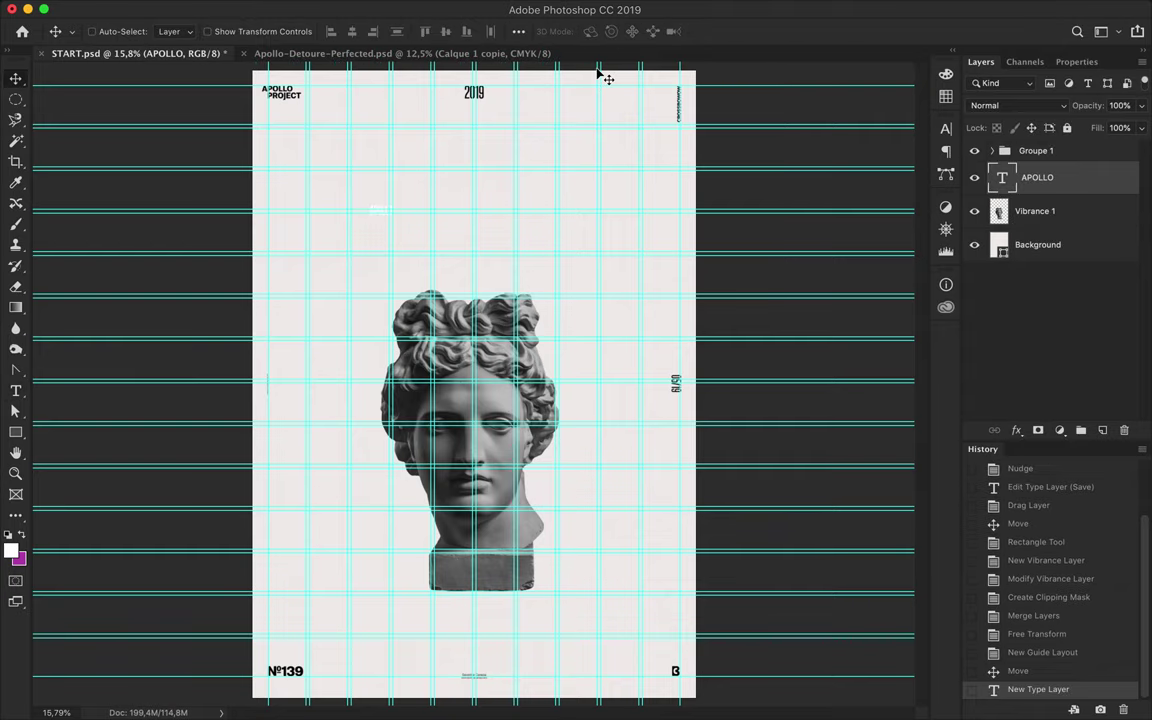
left_click(651, 31)
type("212121")
left_click(922, 190)
- Give APOLLO the Light font weight and wide 1540 tracking
scroll(390, 240, "up", 2)
scroll(390, 240, "up", 2)
left_click(318, 31)
left_click(310, 368)
left_click(946, 128)
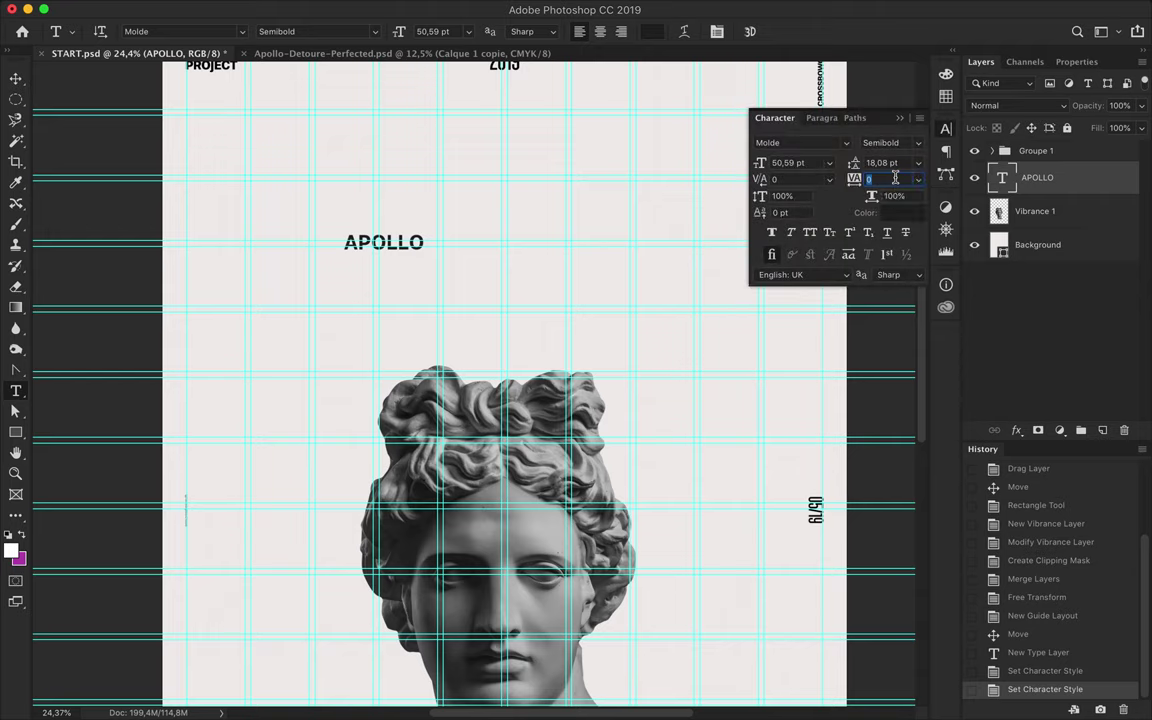
left_click_drag(878, 179, 905, 179)
left_click(917, 142)
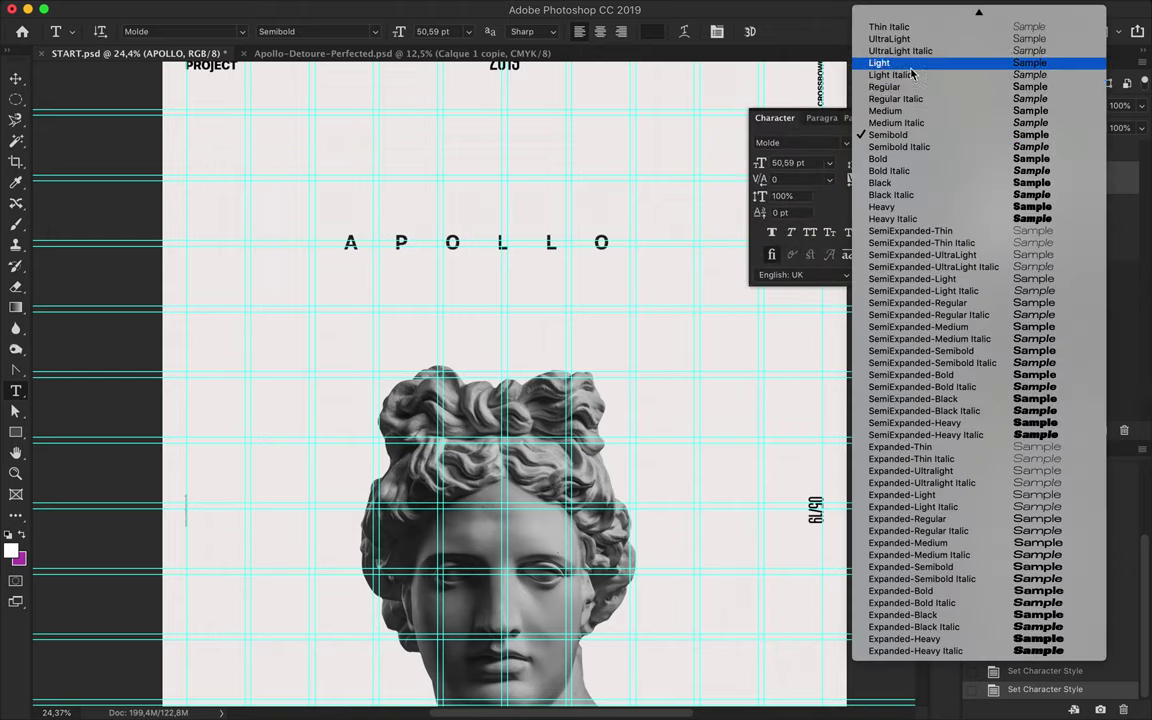
left_click(890, 62)
- Centre-align APOLLO and centre it horizontally at the top of the poster
scroll(895, 179, "up", 8)
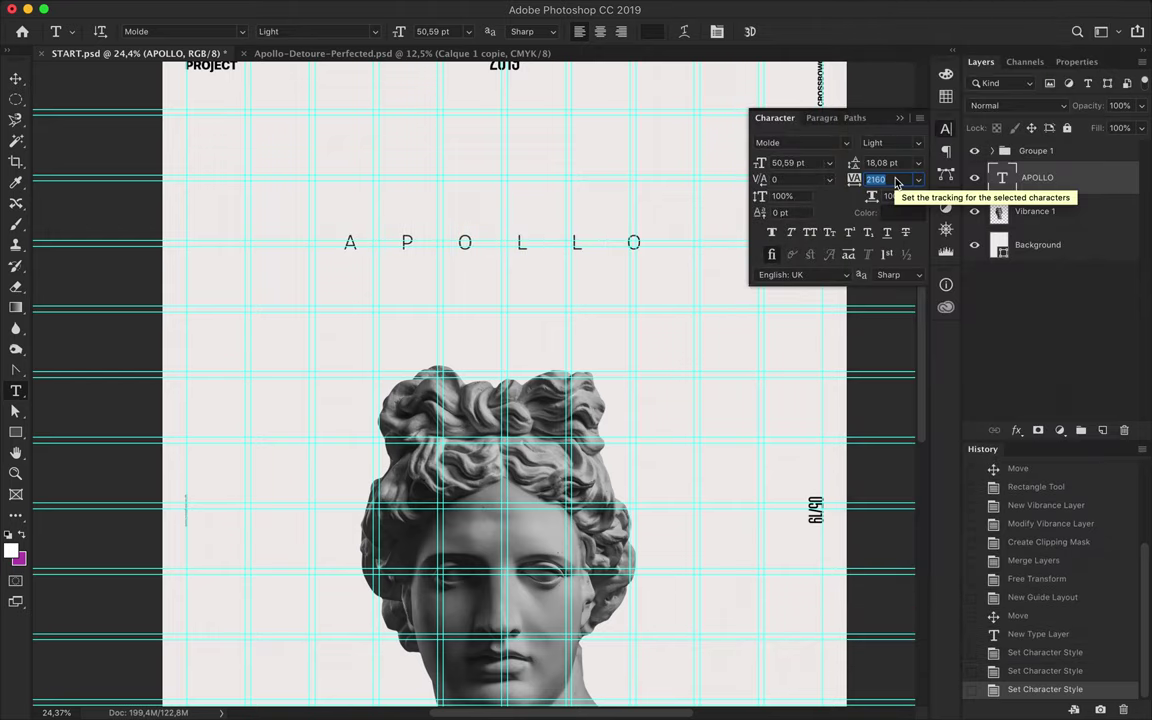
scroll(897, 181, "up", 20)
key("v")
left_click_drag(483, 252, 472, 252)
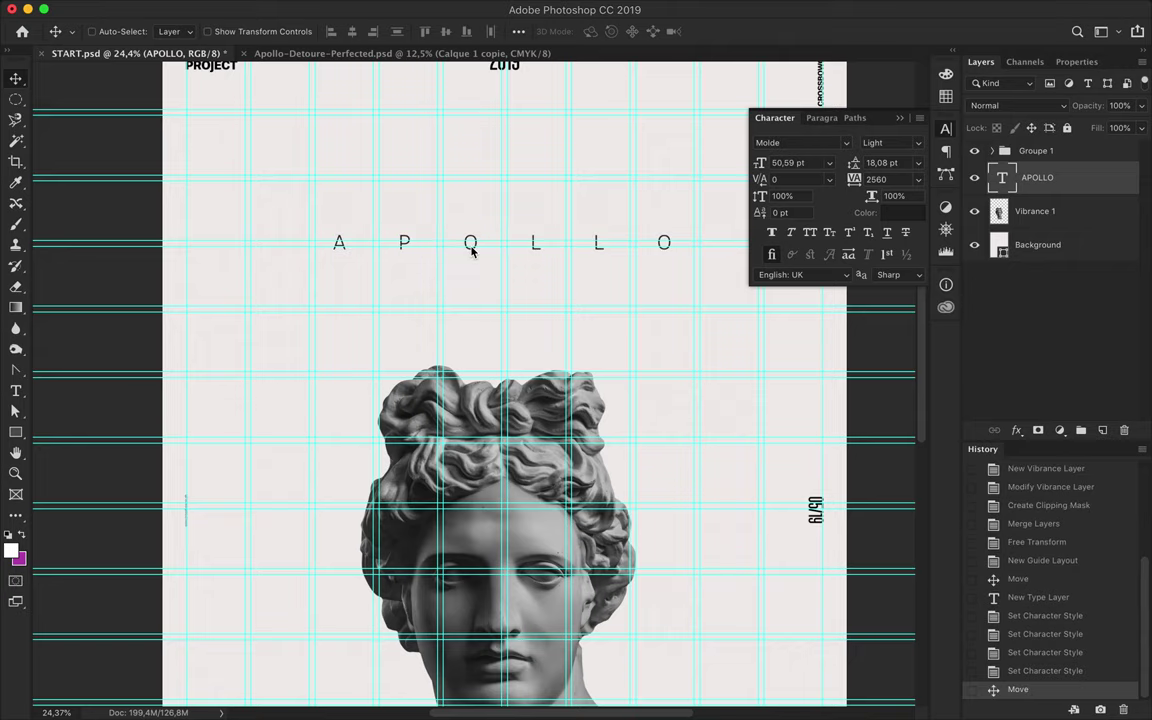
left_click(822, 117)
left_click(792, 142)
left_click_drag(391, 249, 555, 249)
- Move the statue up to sit just beneath the APOLLO title
left_click(946, 128)
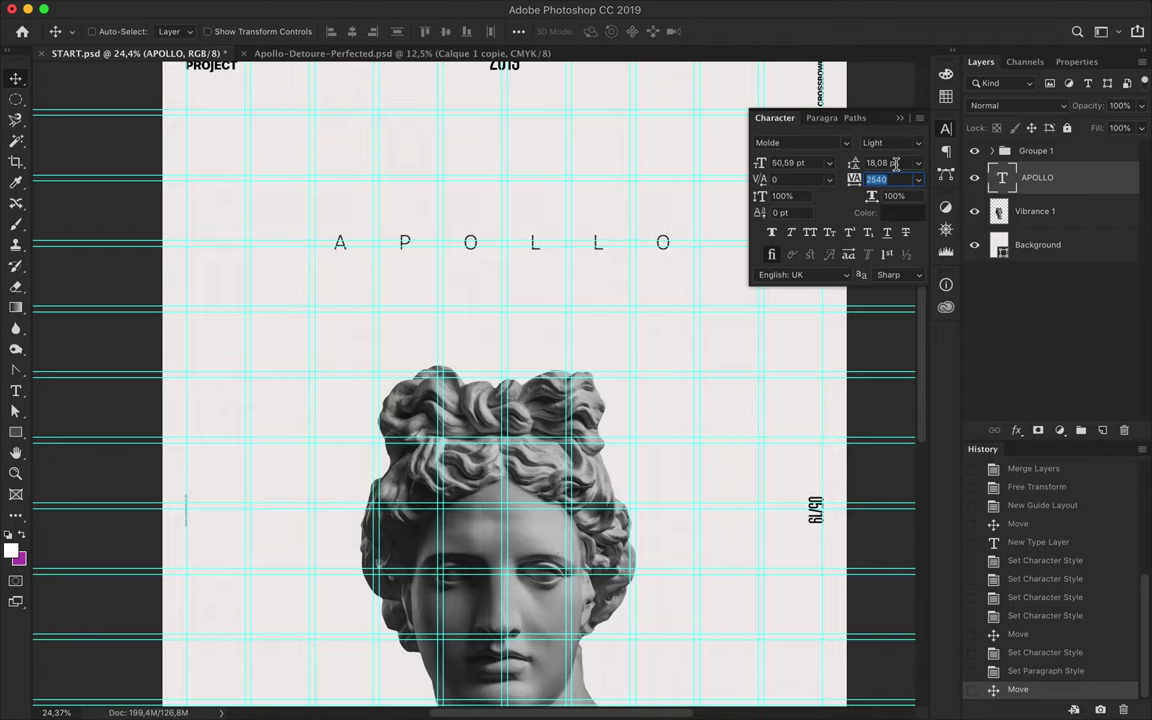
scroll(897, 181, "down", 10)
scroll(897, 181, "down", 5)
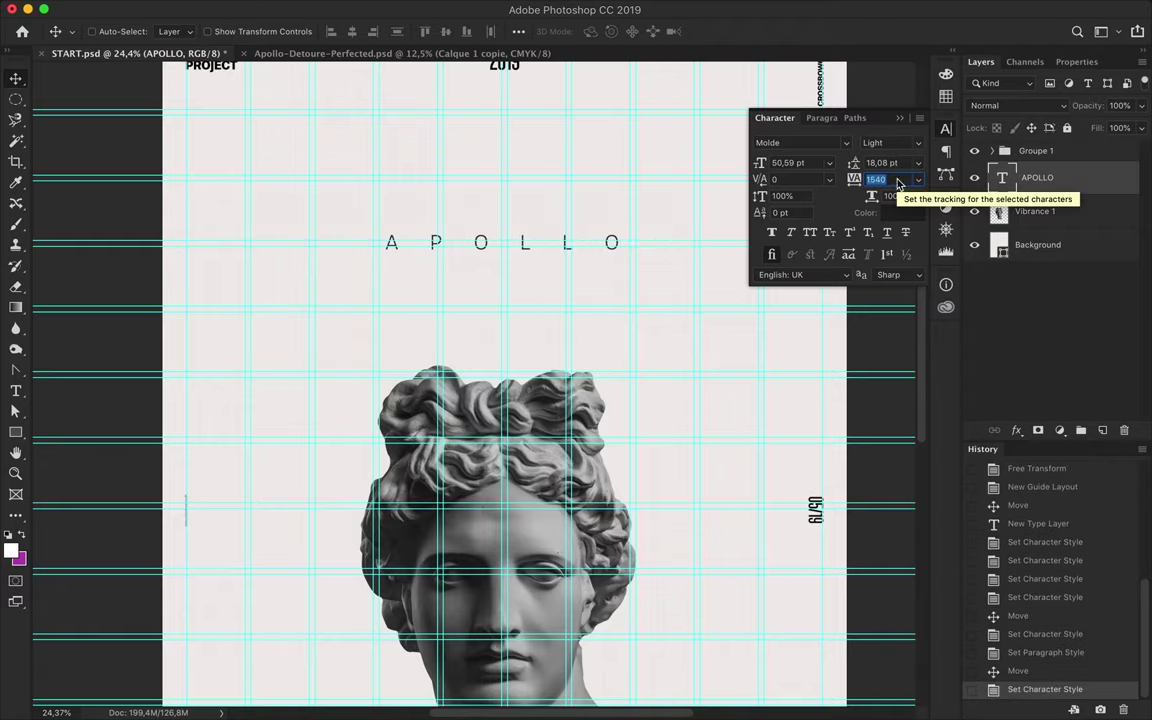
scroll(590, 332, "down", 1)
scroll(590, 332, "down", 1)
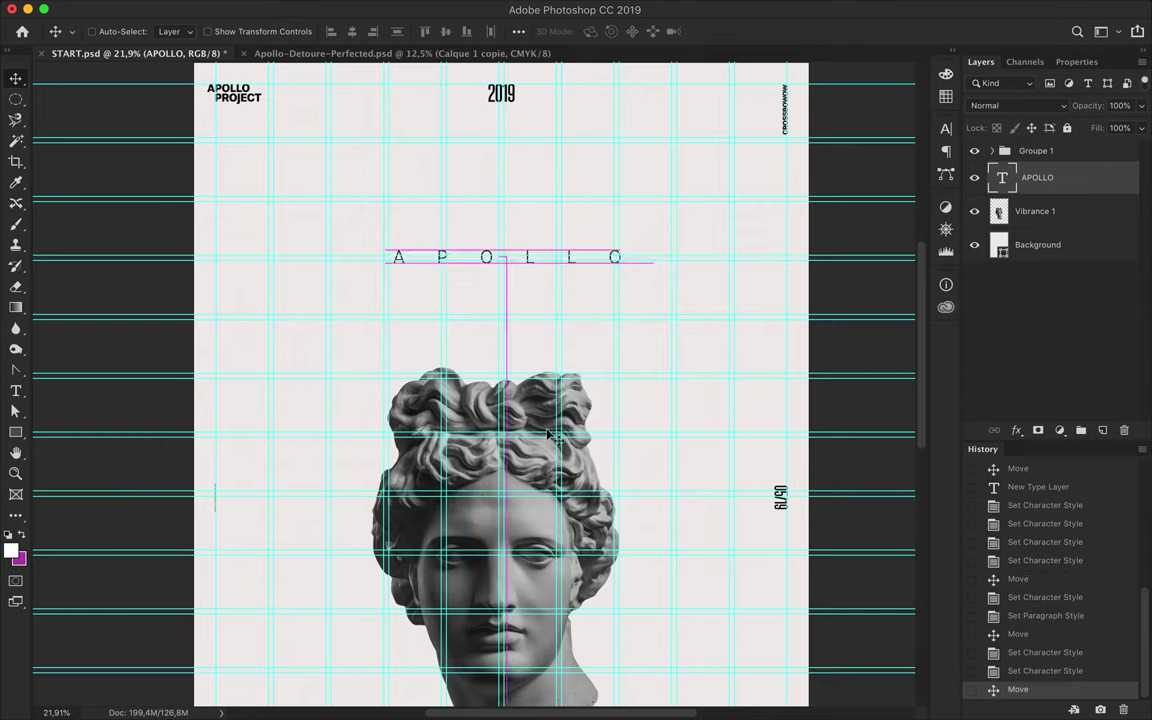
left_click_drag(488, 480, 488, 393)
scroll(525, 440, "down", 3)
scroll(525, 440, "up", 2)
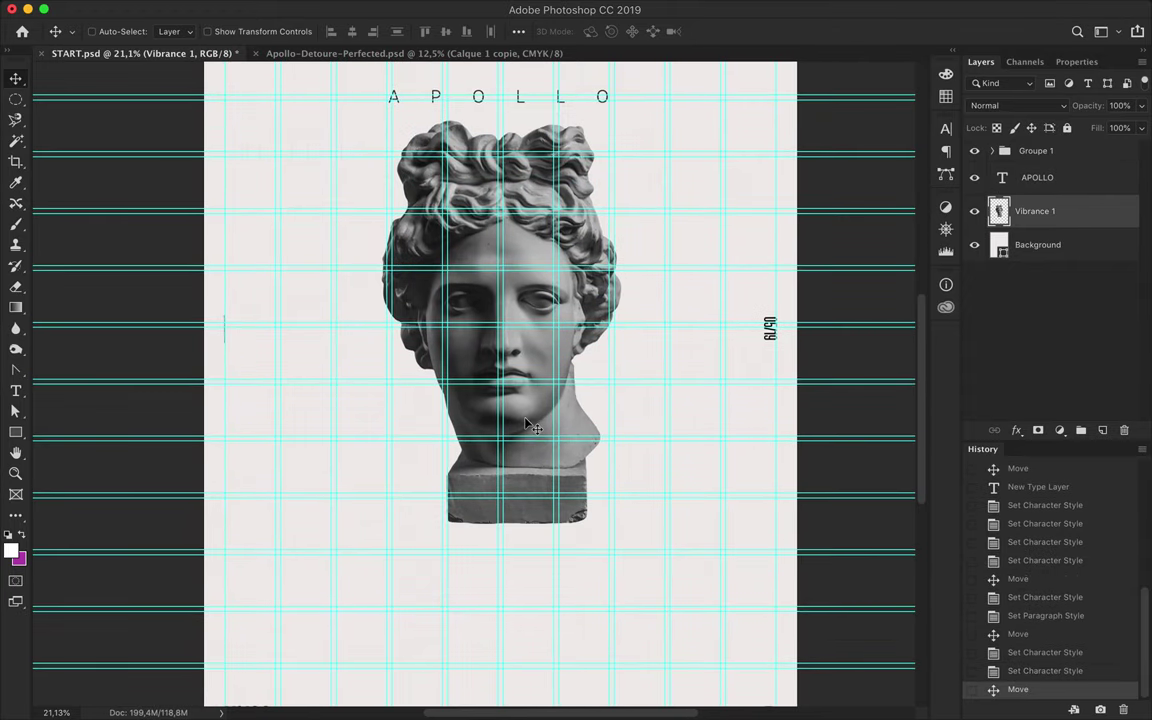
- Hide the guides and add a vector mask to the statue layer
key("super+semicolon")
scroll(664, 388, "up", 4)
scroll(664, 388, "up", 2)
left_click(1037, 430)
left_click(1037, 430)
left_click(1017, 212)
left_click_drag(1030, 211, 1124, 430)
left_click(694, 248)
- Set the Pen to Path mode and place curved anchors along the jaw
key("p")
left_click(117, 31)
left_click(105, 43)
scroll(430, 350, "up", 2)
left_click(359, 404)
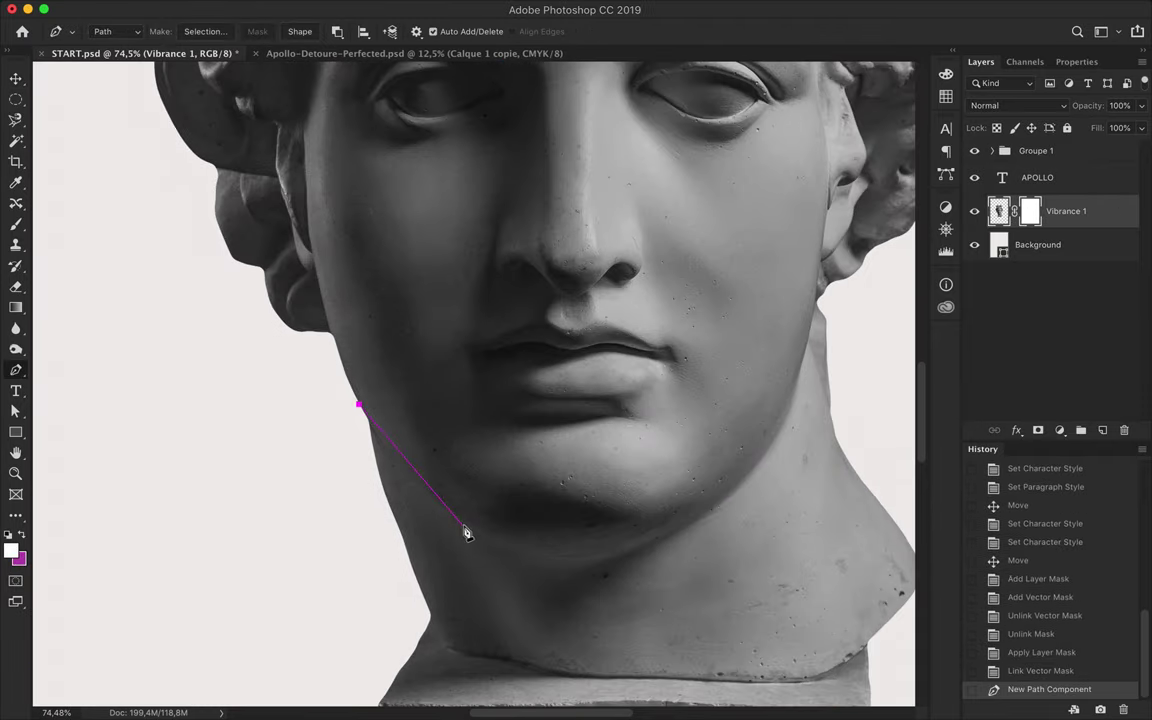
left_click_drag(526, 559, 526, 558)
left_click_drag(681, 532, 727, 505)
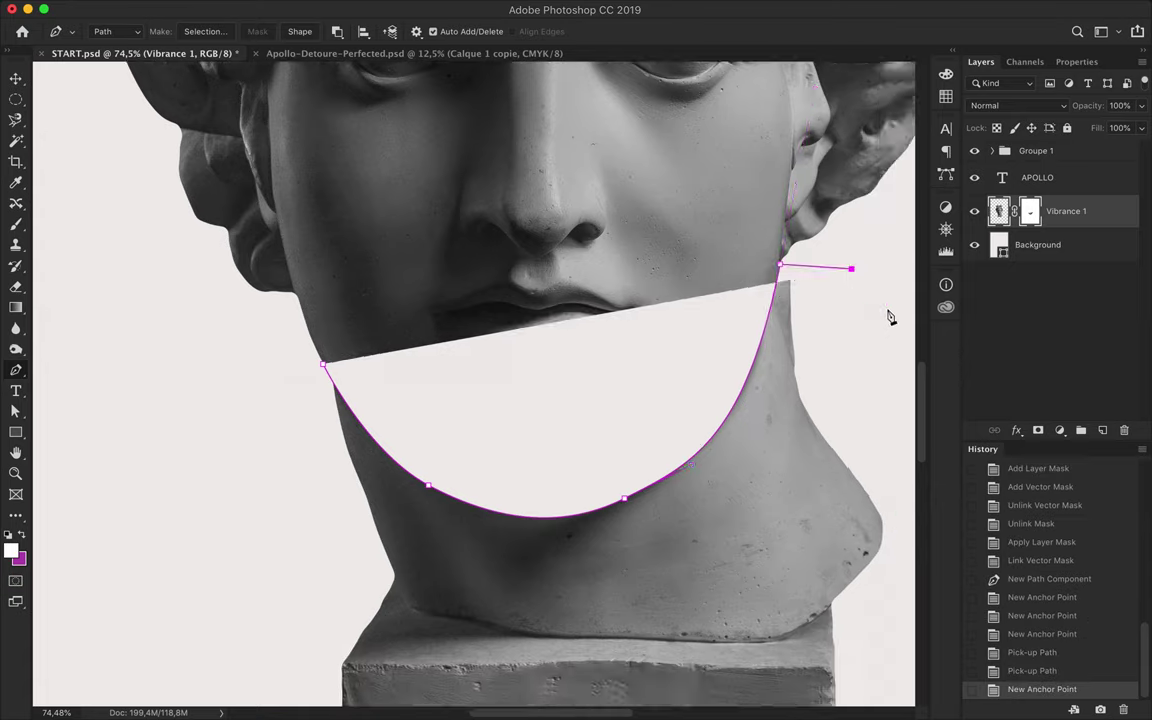
- Continue the path around the neck and bust base and close it
scroll(880, 320, "down", 5)
left_click(765, 73)
left_click(835, 441)
left_click(759, 677)
left_click(244, 656)
left_click(194, 334)
left_click(235, 168)
- Refine the path's anchors and handles to follow the chin curve
key("a")
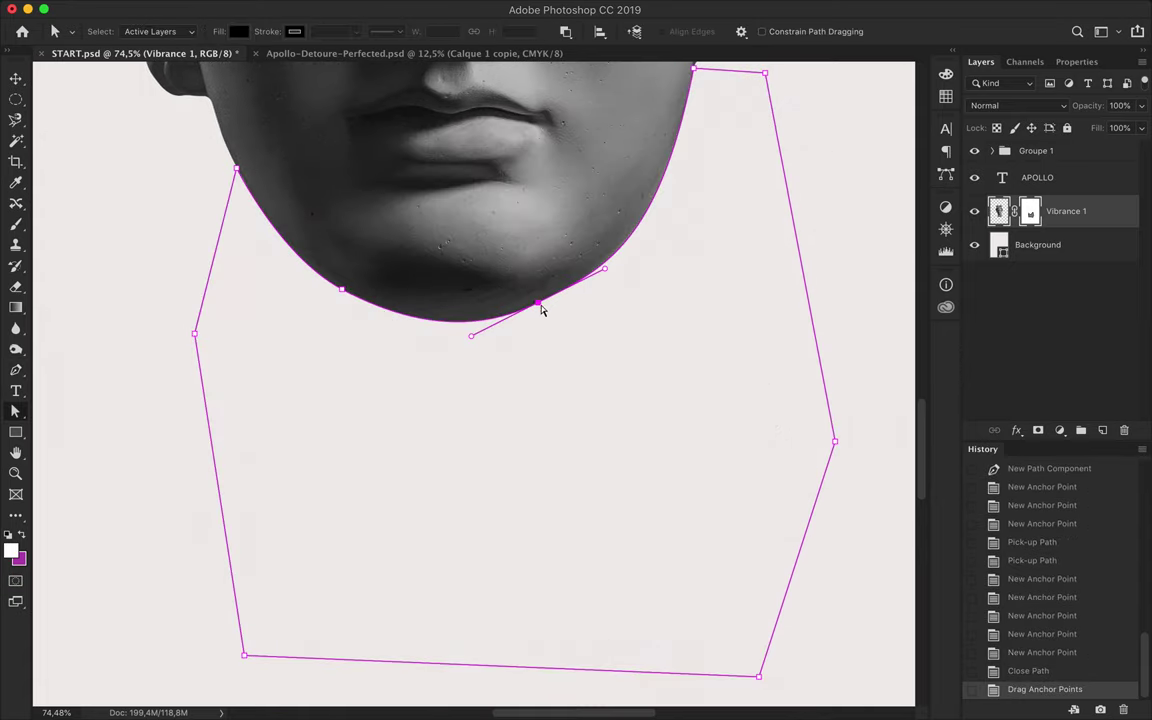
mouse_move(540, 303)
left_mouse_down()
mouse_move(545, 313)
mouse_move(535, 309)
left_mouse_up()
scroll(475, 337, "down", 1)
left_click_drag(655, 241, 660, 236)
scroll(764, 185, "down", 2)
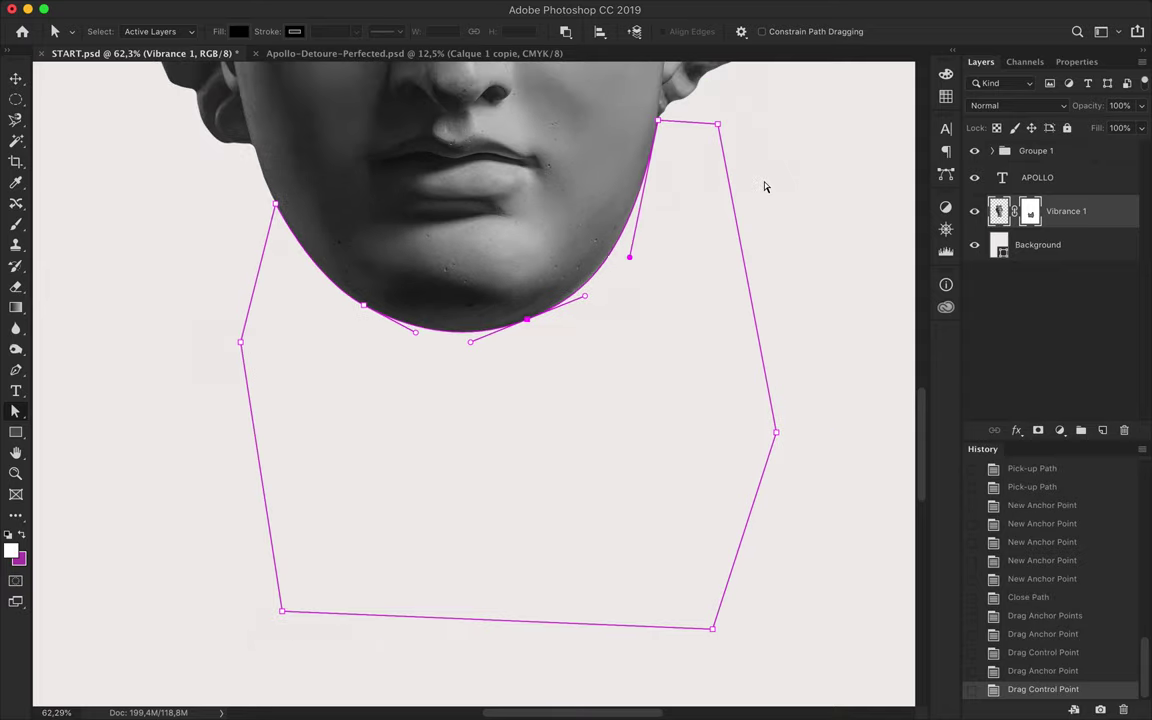
scroll(764, 185, "down", 2)
scroll(753, 231, "down", 3)
scroll(755, 232, "down", 2)
scroll(755, 232, "down", 3)
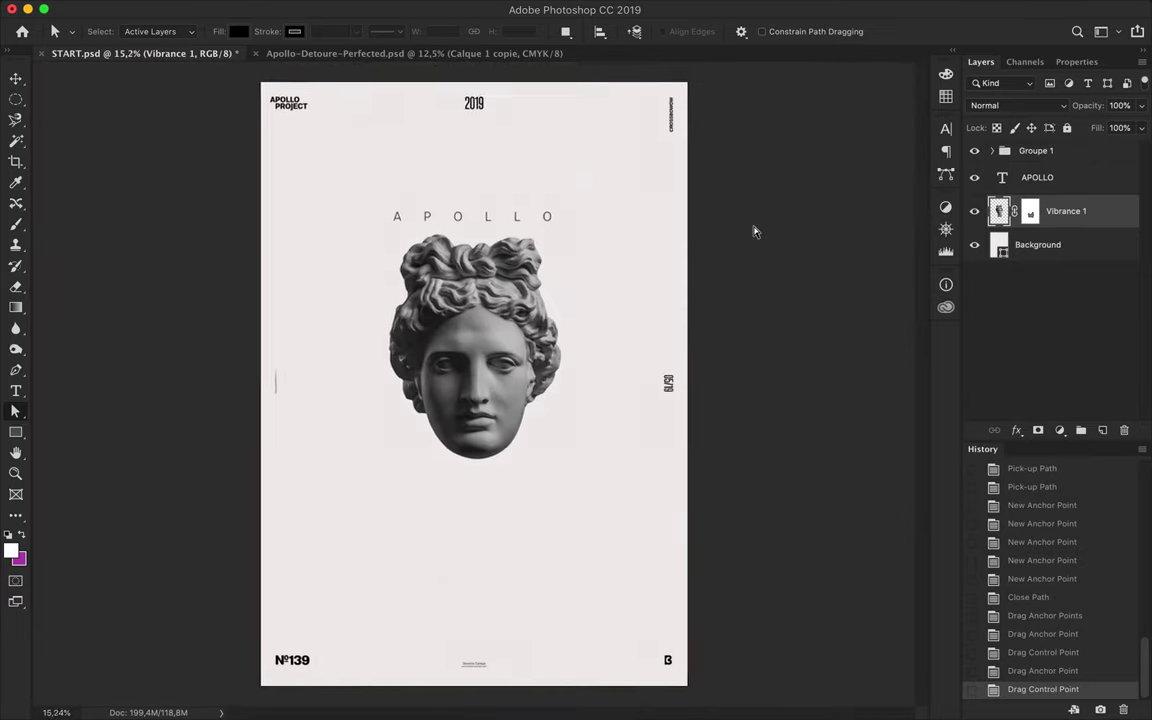
- Move the head down slightly and nudge the bottom chin anchor to smooth the curve
key("v")
left_click_drag(527, 358, 527, 375)
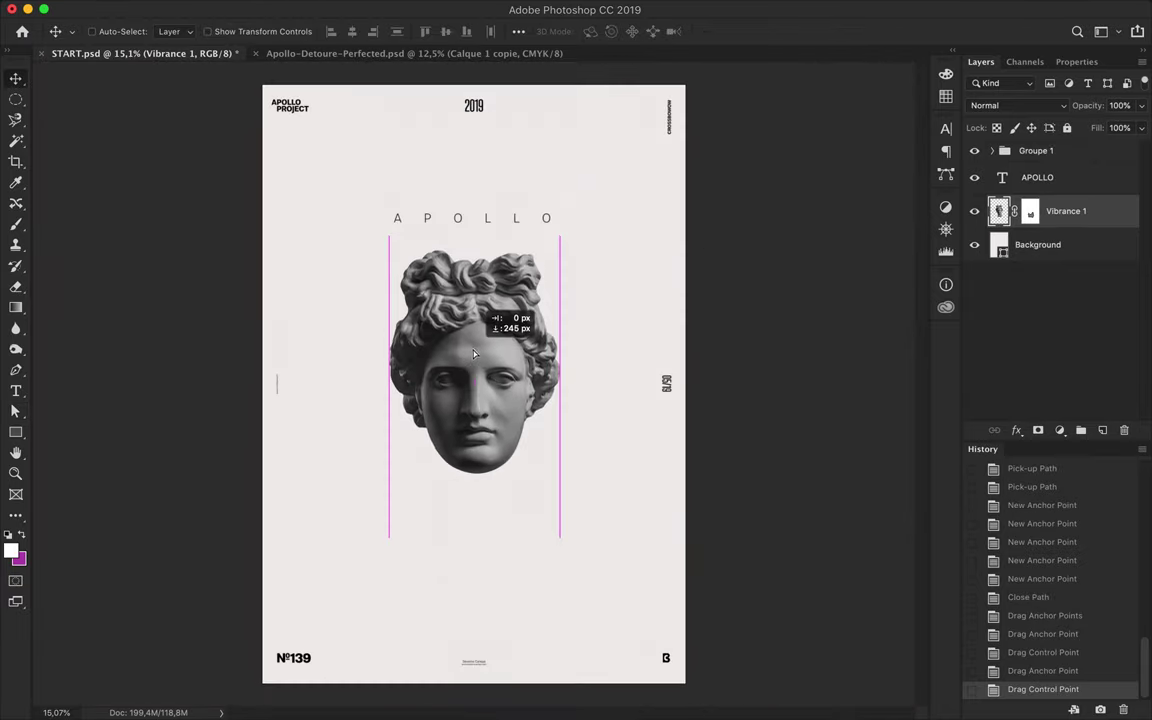
scroll(475, 365, "up", 3)
key("a")
scroll(500, 442, "up", 3)
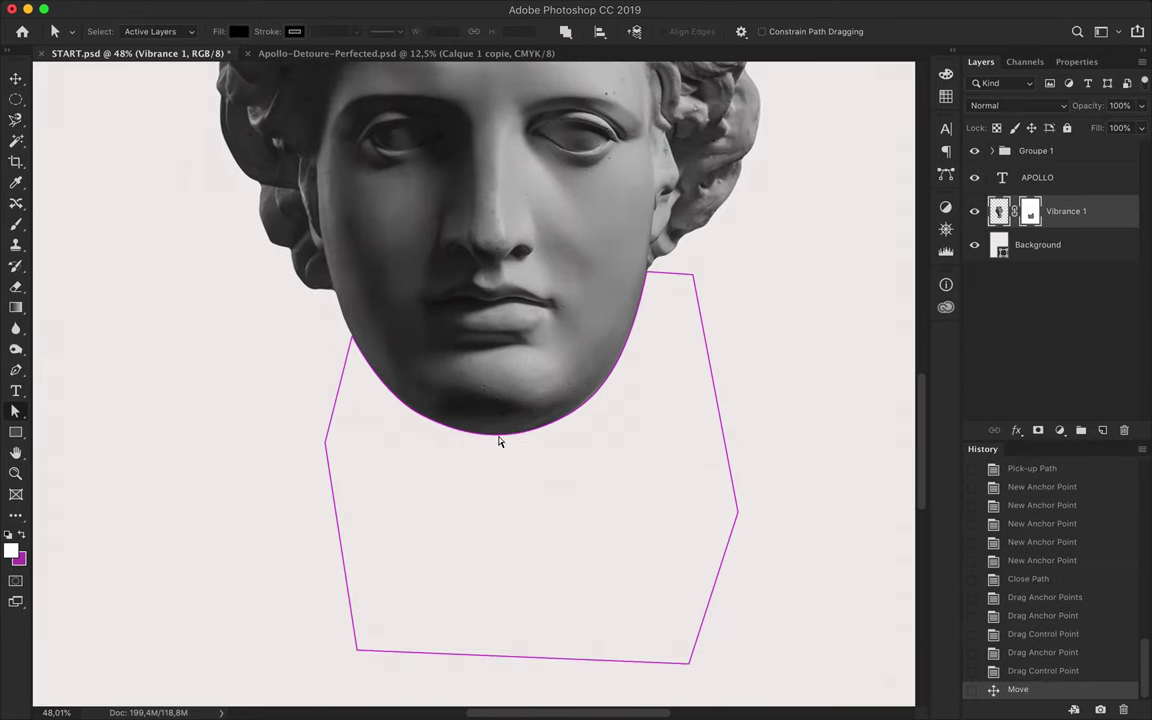
left_click_drag(543, 422, 543, 418)
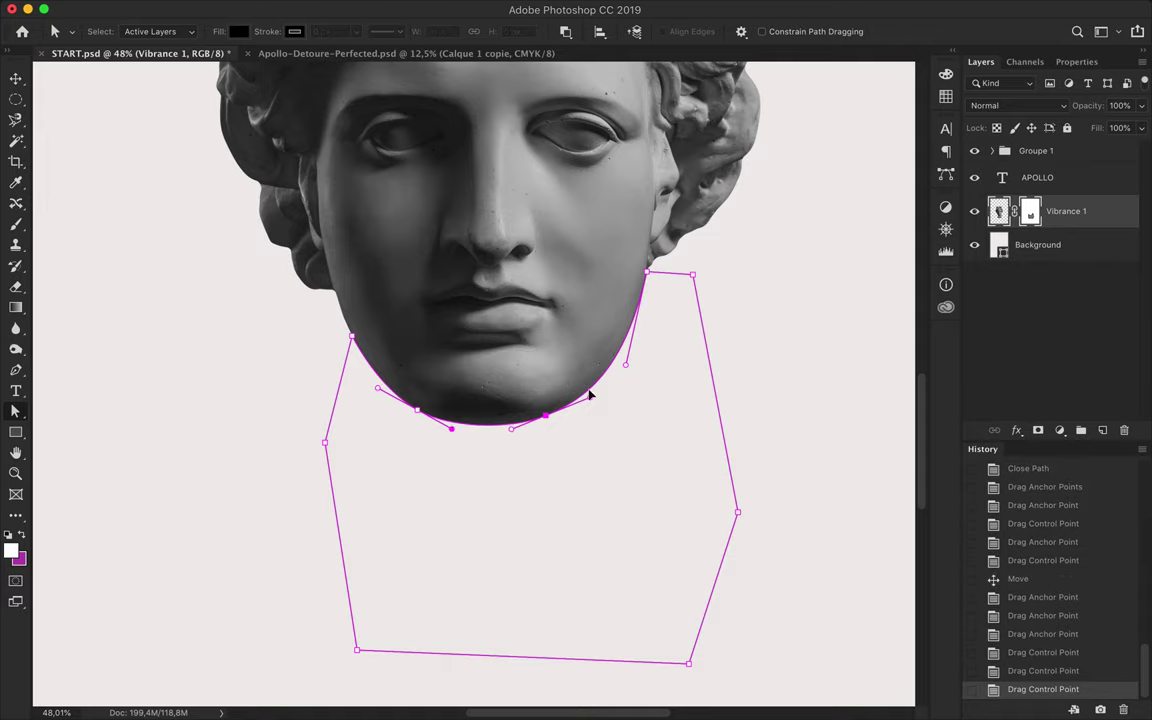
key("ctrl+0")
key("v")
left_click_drag(522, 218, 510, 437)
key("ctrl+z")
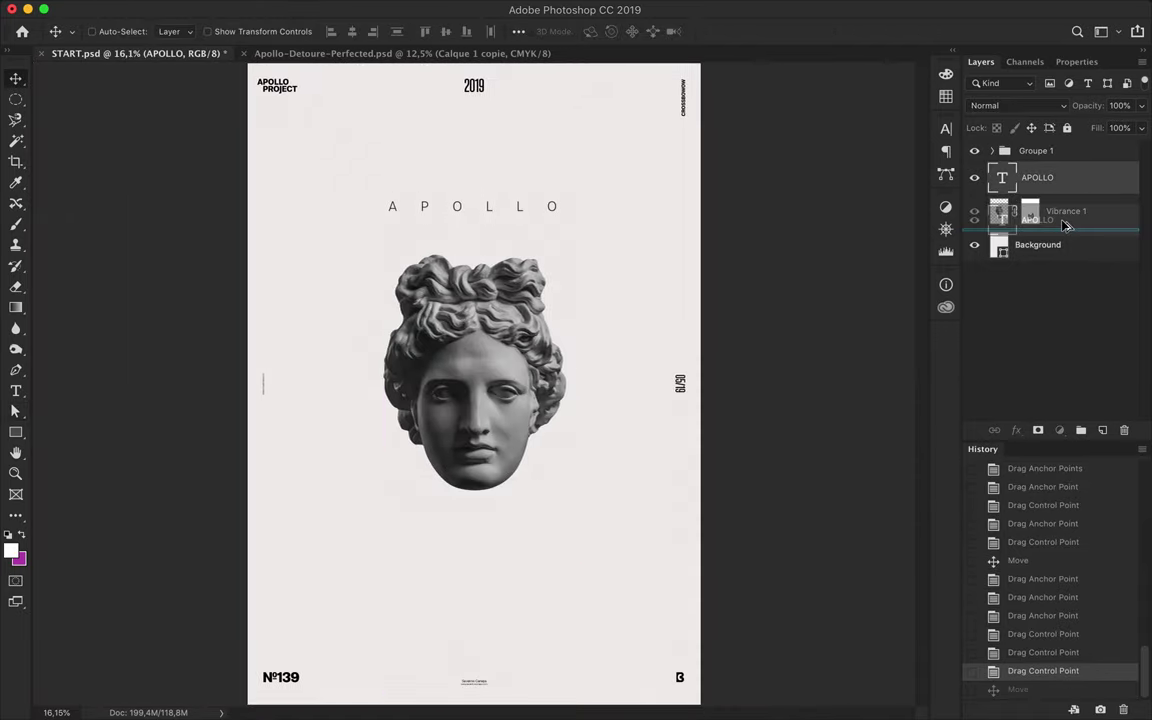
- Duplicate the APOLLO title below the head and retype it as 365°
left_click_drag(1063, 181, 1050, 240)
left_click_drag(520, 208, 527, 552)
key("t")
double_click(510, 548)
type("365°")
key("Escape")
- Centre the 365° line under the head and save START.psd
key("v")
left_click_drag(494, 556, 509, 556)
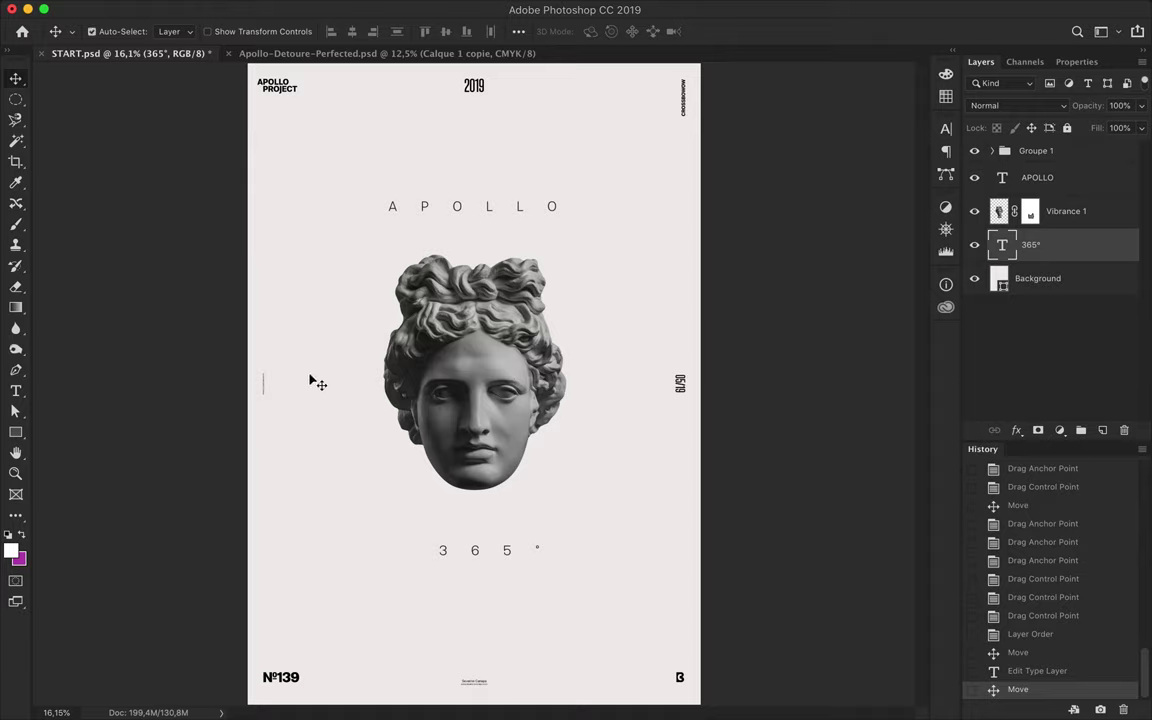
key("ctrl+s")
left_click(17, 434)
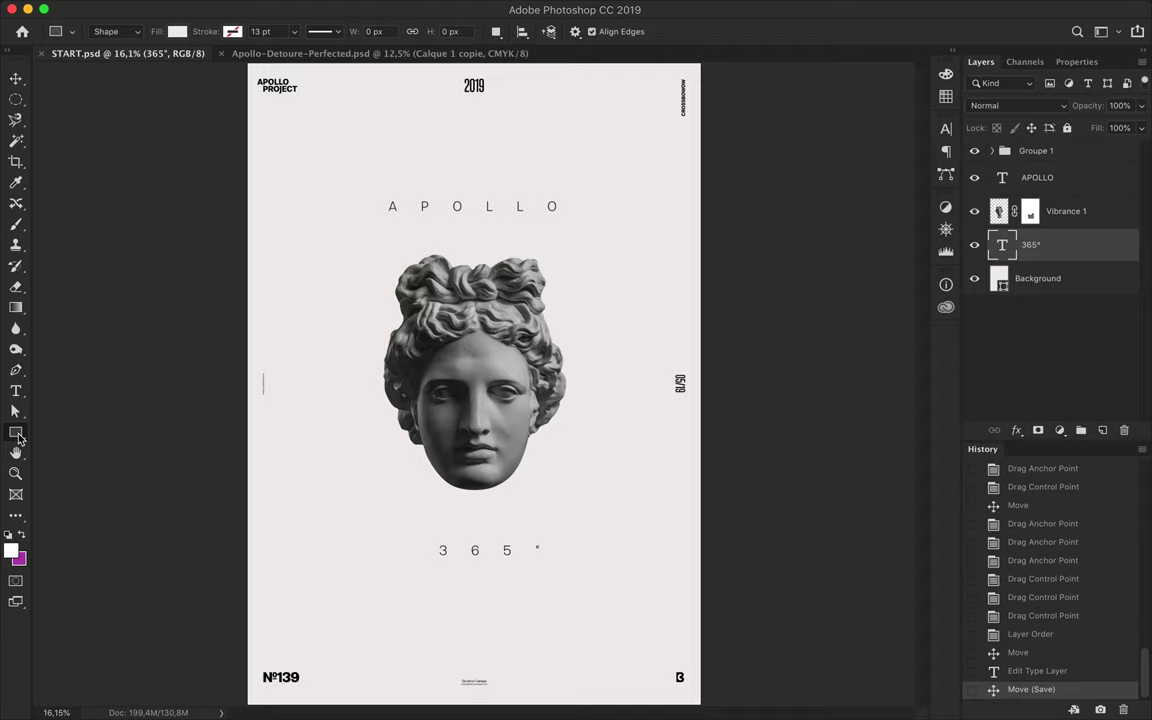
- Duplicate the head layer and delete pixels using its mask selection
left_click(1098, 213)
key("ctrl+j")
left_click(1030, 211, "ctrl")
key("Delete")
key("ctrl+z")
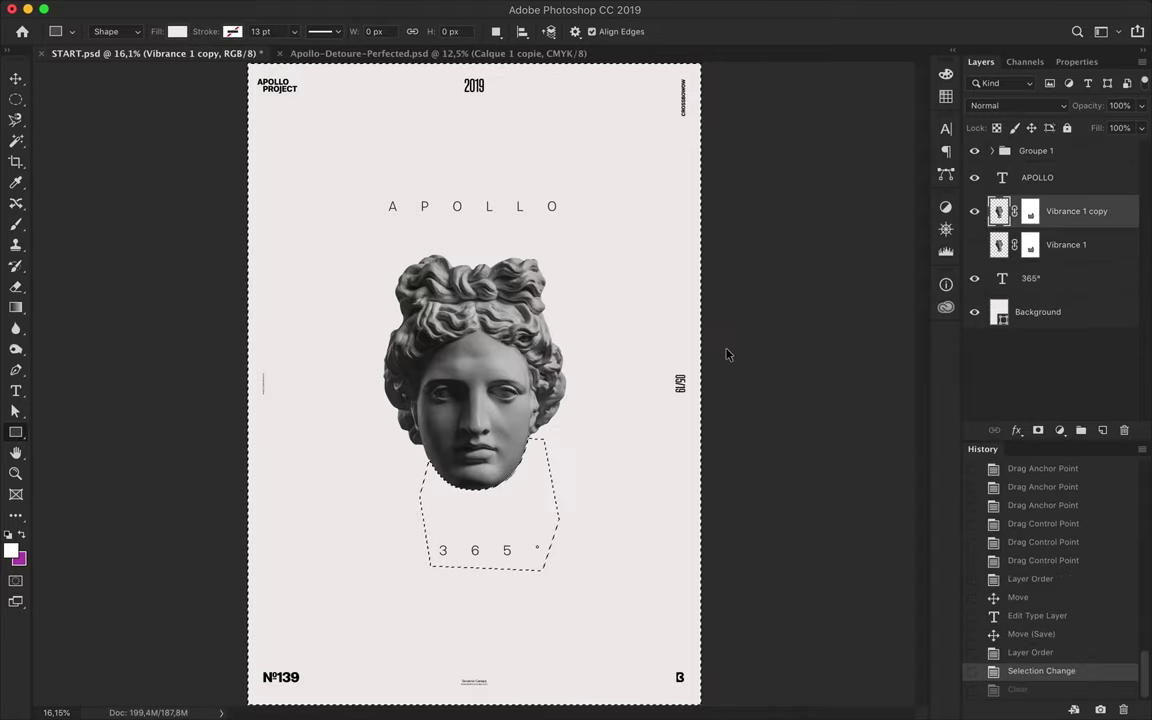
key("ctrl+shift+i")
key("Delete")
- Make a copy of the bust layer without its vector mask and deselect
key("v")
left_click_drag(1033, 215, 1124, 430)
key("ctrl+j")
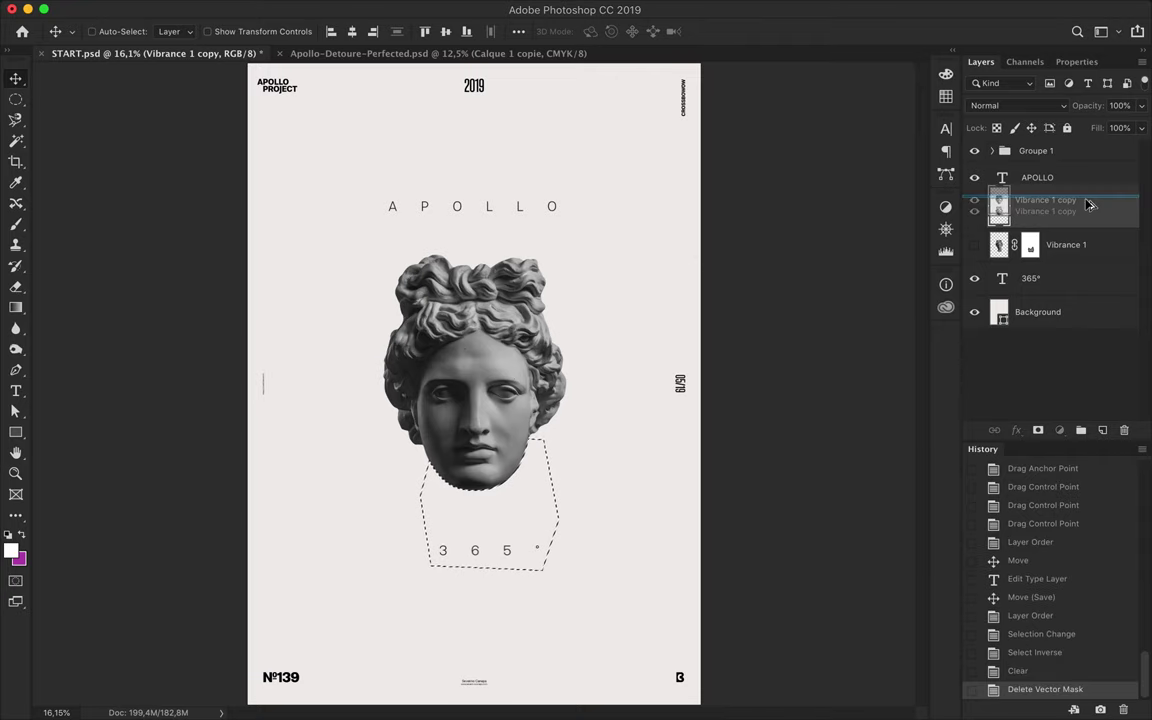
key("m")
key("ctrl+d")
- Copy a thin horizontal strip of the face onto a new layer
key("ctrl+plus")
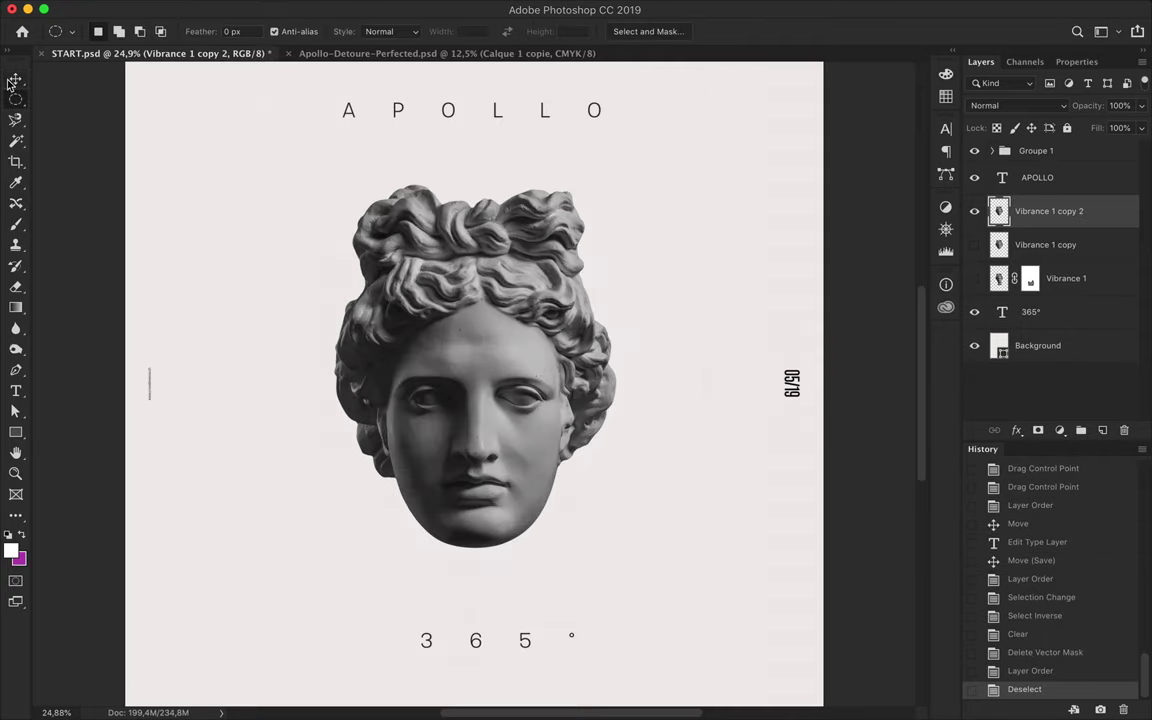
key("shift+m")
key("ctrl+plus")
left_click_drag(470, 622, 471, 553)
key("ctrl+c")
key("ctrl+v")
- Align the face strip (Layer 1) with the face and stretch it leftward across the poster
key("v")
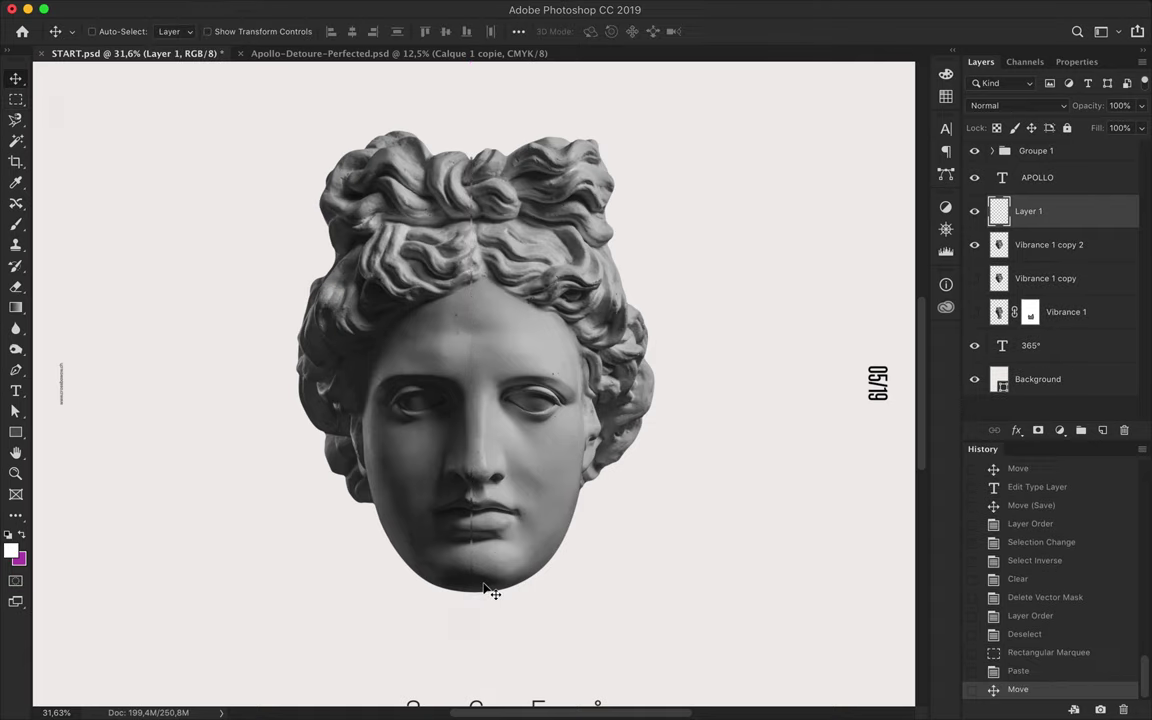
scroll(484, 588, "up", 5)
scroll(465, 520, "down", 2)
left_click_drag(463, 466, 443, 487)
scroll(452, 493, "down", 3)
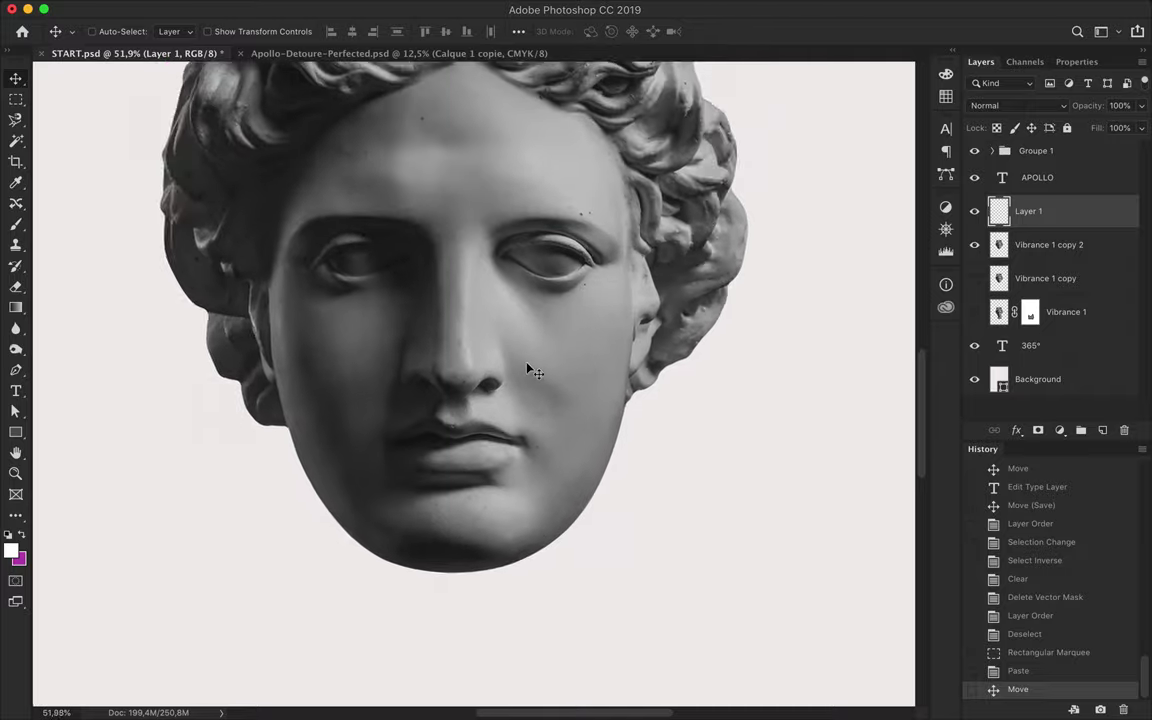
scroll(527, 368, "down", 3)
key("ctrl+t")
left_click_drag(470, 380, 200, 380)
key("Return")
- Delete the left half of the bust duplicate Vibrance 1 copy 2
left_click(1062, 244)
key("m")
left_click_drag(359, 232, 473, 567)
key("Delete")
key("ctrl+d")
key("v")
key("ctrl+0")
- Duplicate the streaks rightward, move the copy below the bust, rotate it, and add a mask to Layer 1
left_click(358, 400, "ctrl")
left_click_drag(358, 400, 575, 400)
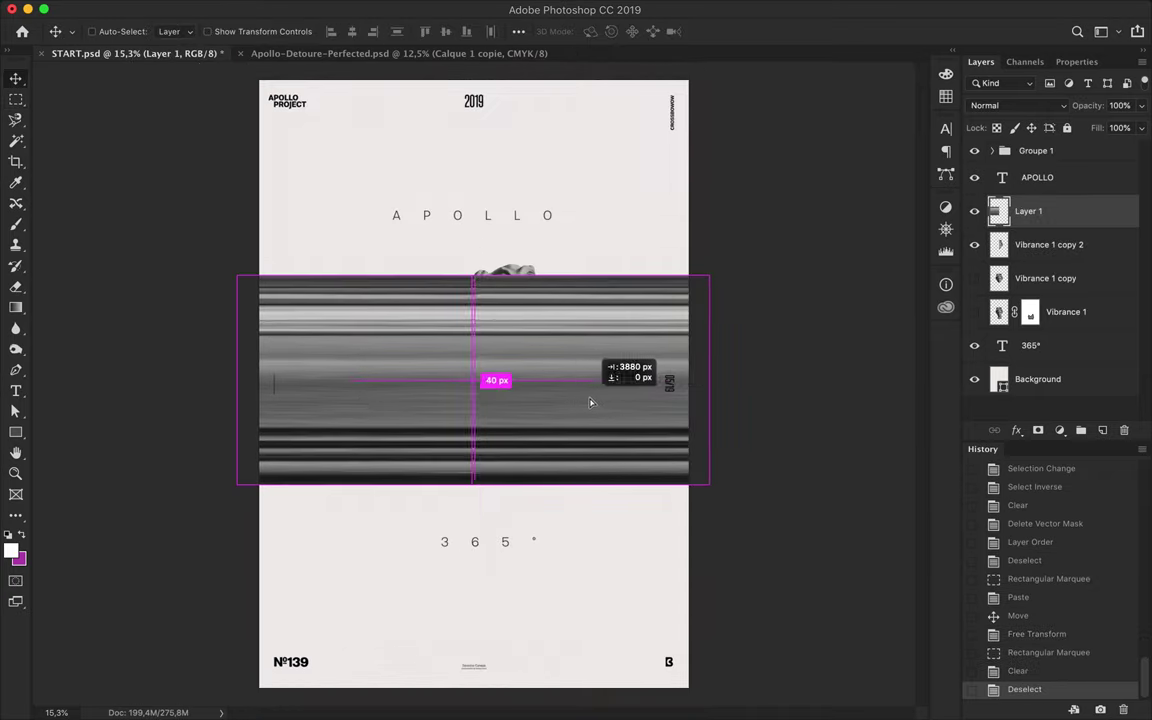
left_click_drag(1060, 206, 1047, 290)
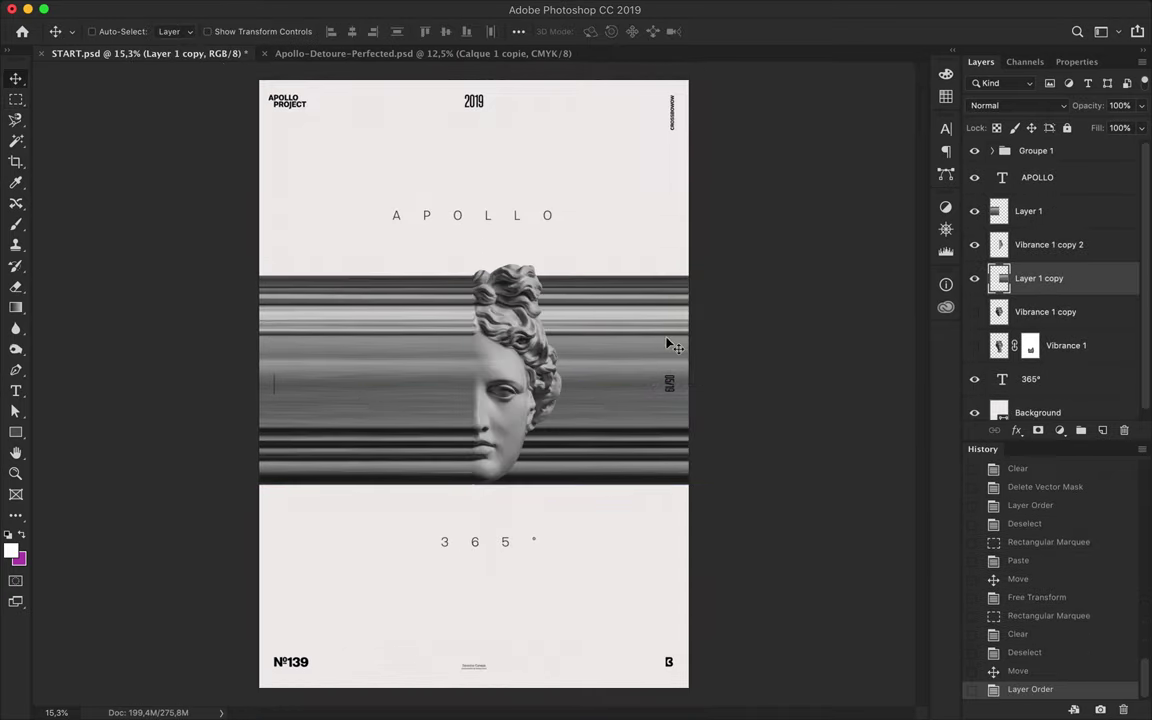
key("ctrl+t")
left_click_drag(715, 470, 661, 450)
key("Return")
scroll(410, 352, "up", 2)
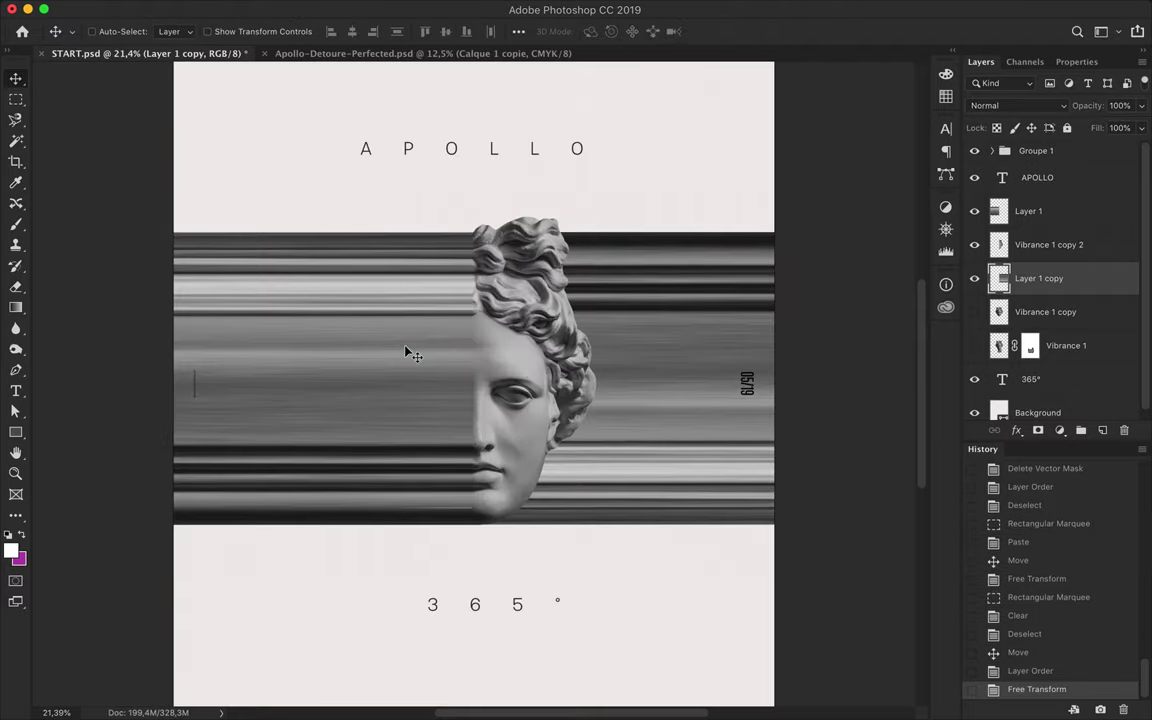
left_click(712, 254, "ctrl")
- Fade the streaks' right part with a mask gradient and widen them past the left edge
key("g")
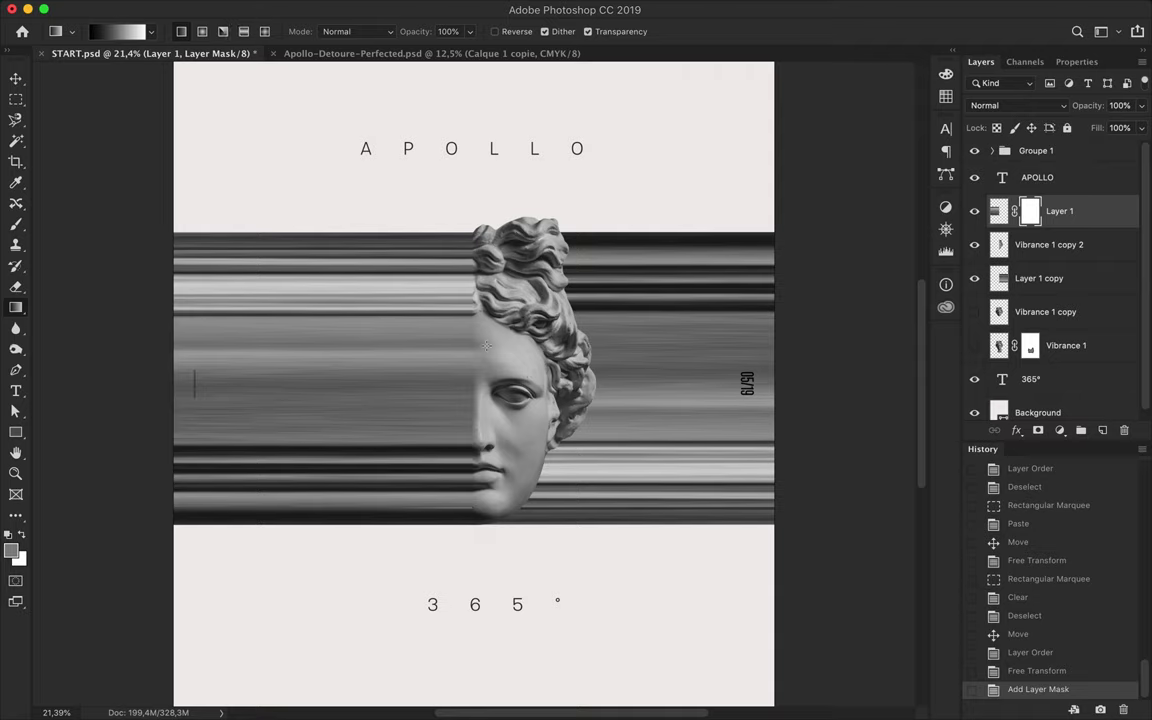
mouse_move(474, 357)
left_mouse_down()
mouse_move(462, 358)
mouse_move(476, 377)
left_mouse_up()
key("v")
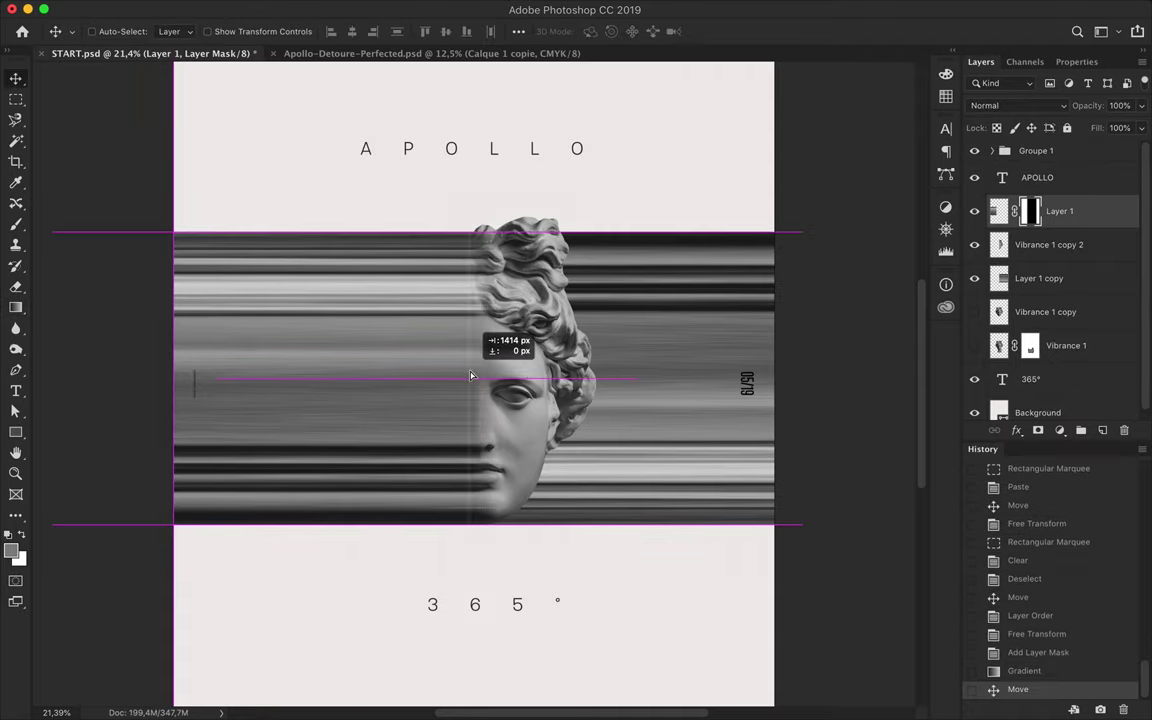
key("ctrl+t")
left_click_drag(186, 378, 158, 378)
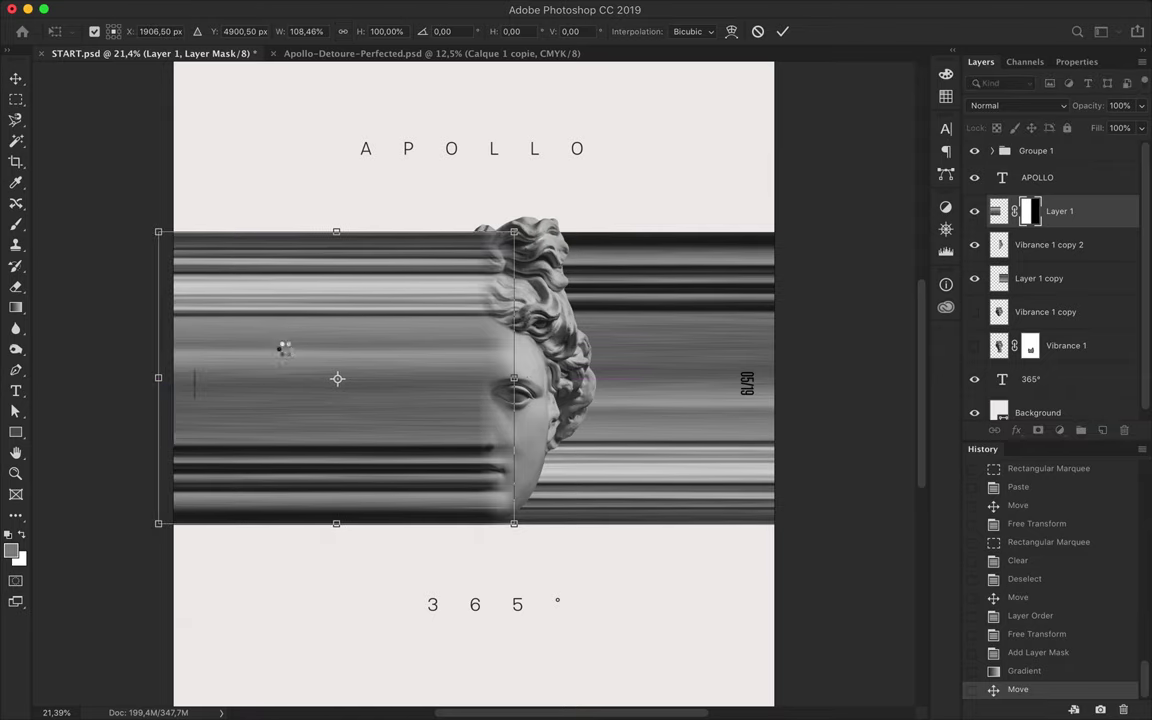
key("Return")
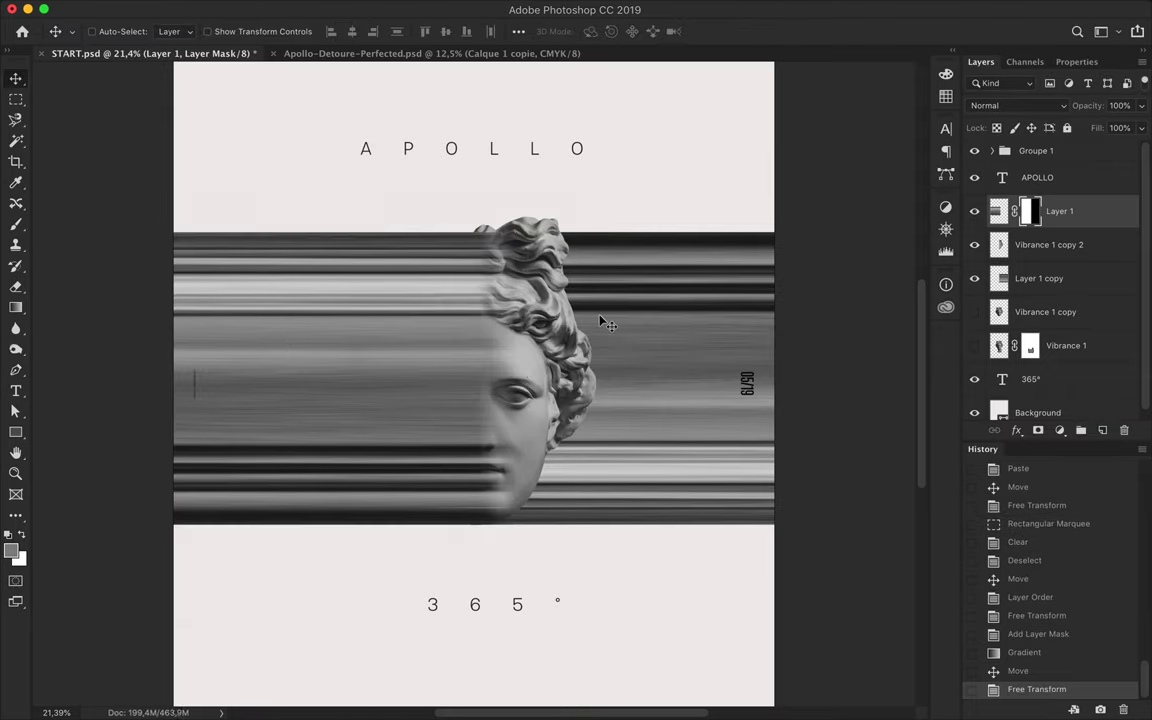
- Try painting the streak mask with a 51% opacity brush, then undo the strokes
key("b")
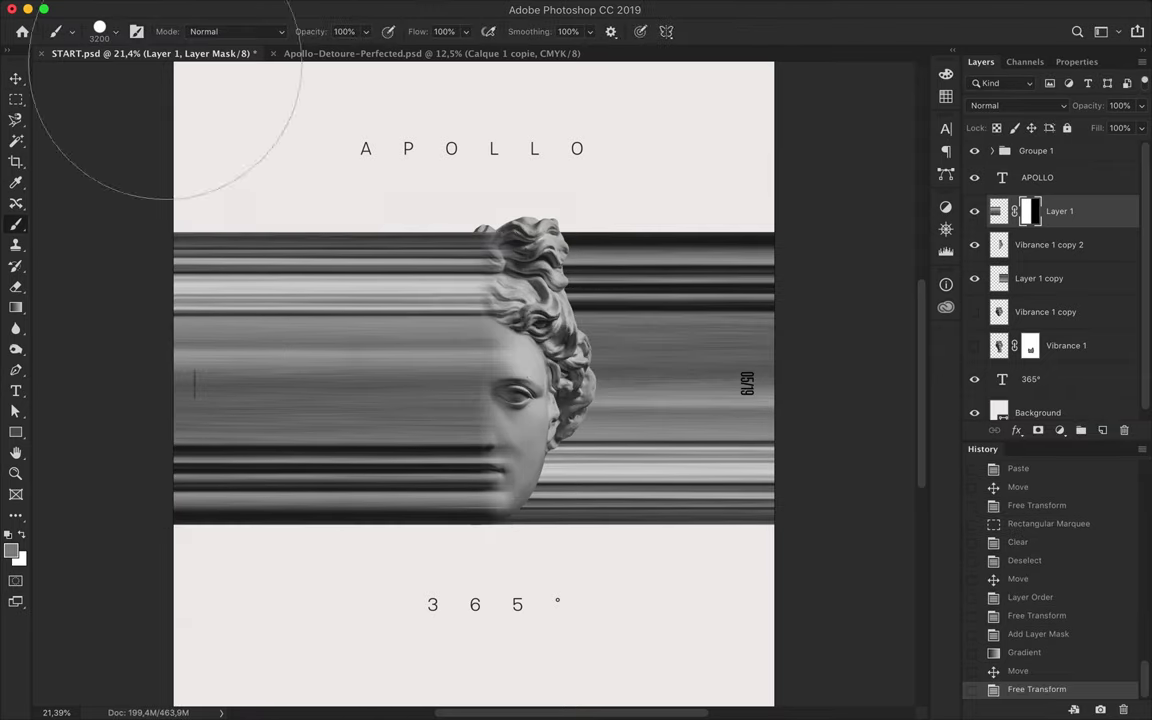
left_click(108, 30)
key("Return")
key("Return")
key("5")
key("1")
left_click(505, 420)
left_click(500, 380)
key("ctrl+z")
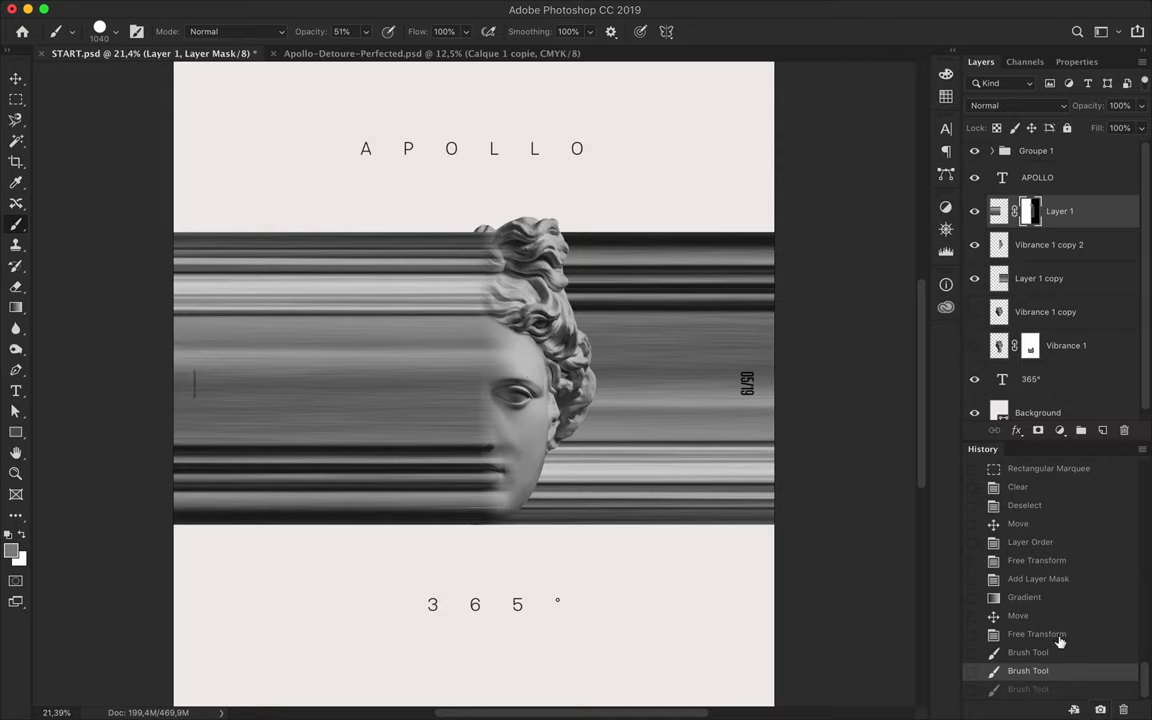
left_click(1037, 634)
- Try an eraser stroke on the streaks, undo it, and close the foreground colour picker unchanged
key("e")
left_click(116, 33)
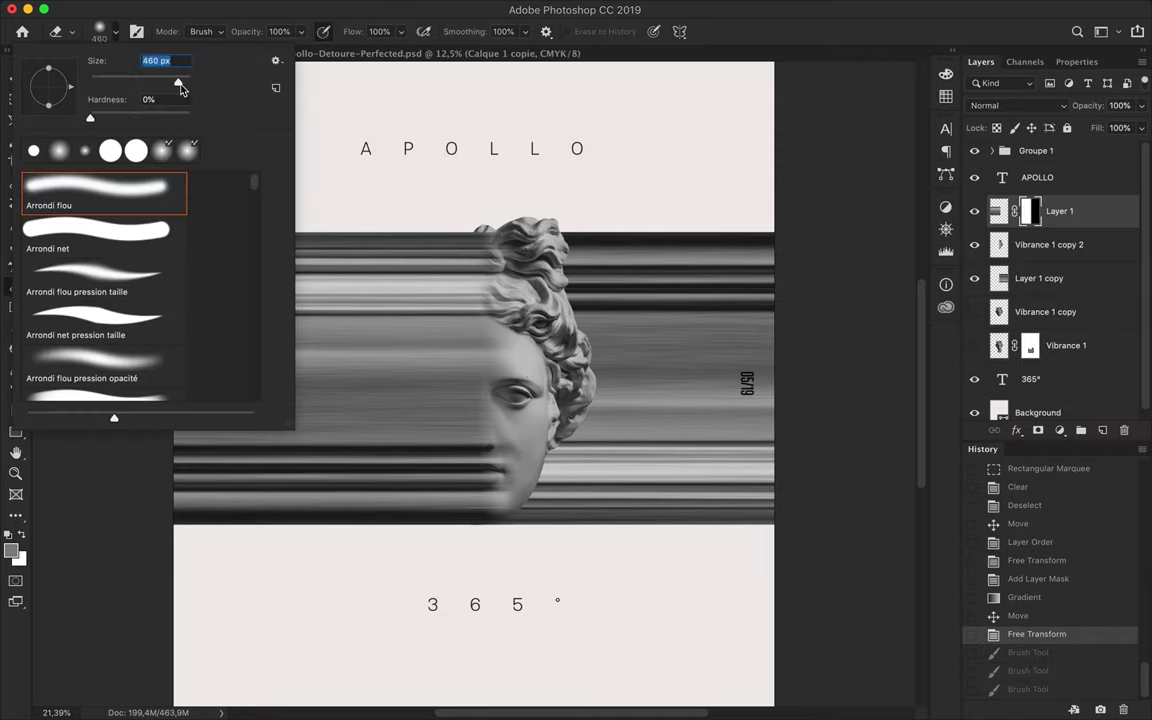
key("Return")
left_click(510, 197)
key("ctrl+z")
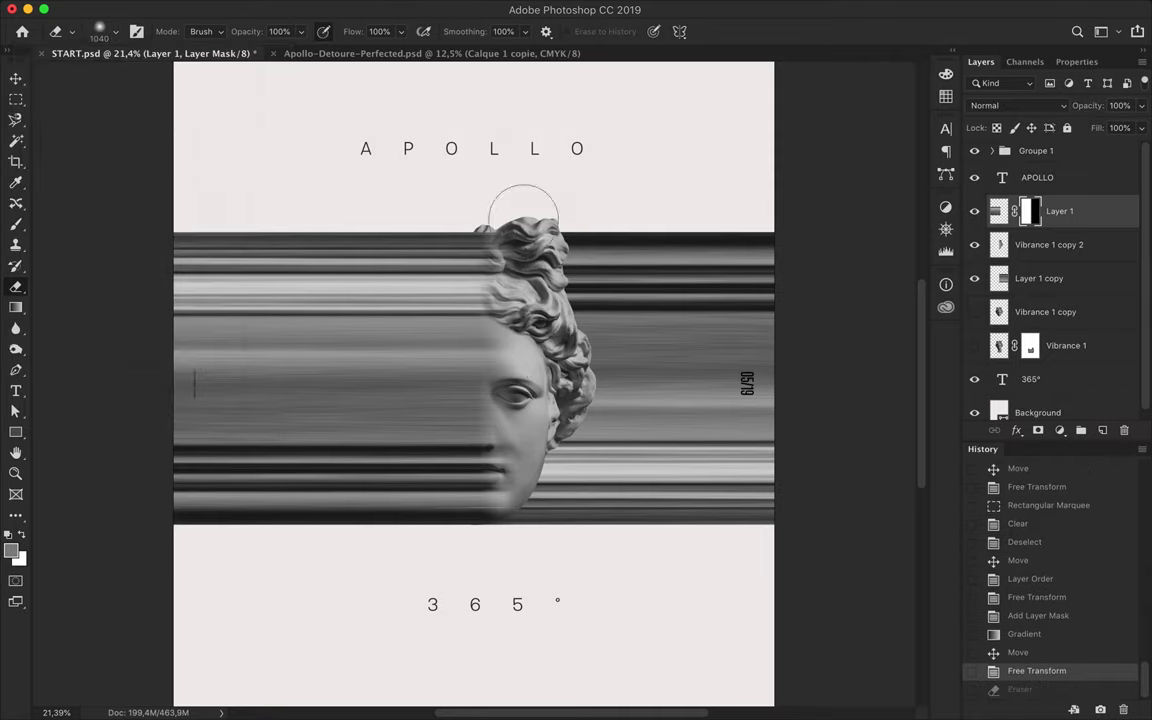
key("b")
key("Return")
key("Return")
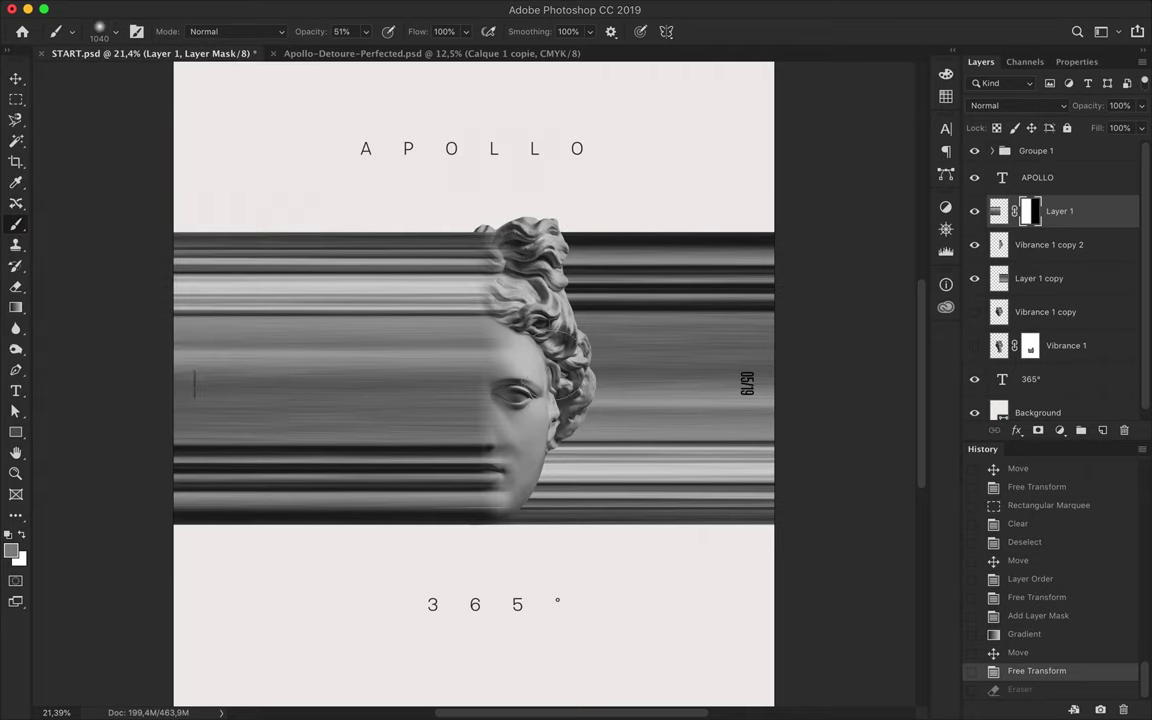
left_click(12, 546)
key("Escape")
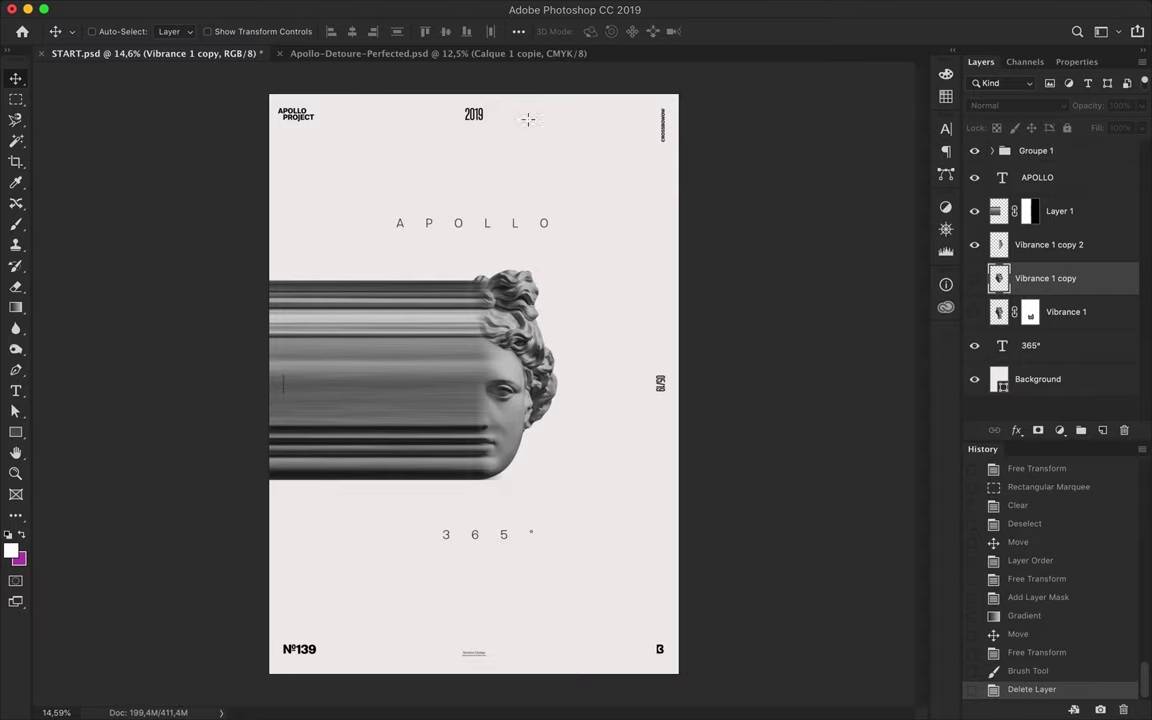
- Select the poster's left half and set up a grey-to-transparent gradient in the Gradient Editor
key("m")
left_click_drag(270, 95, 476, 681)
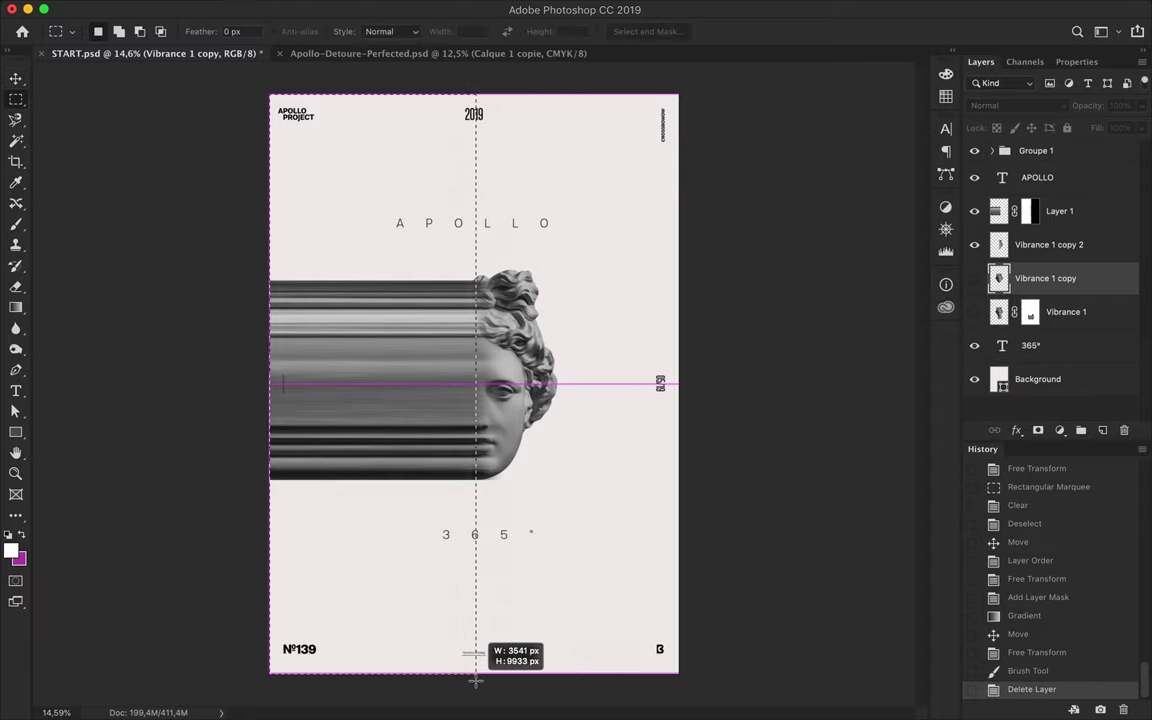
key("g")
left_click(106, 31)
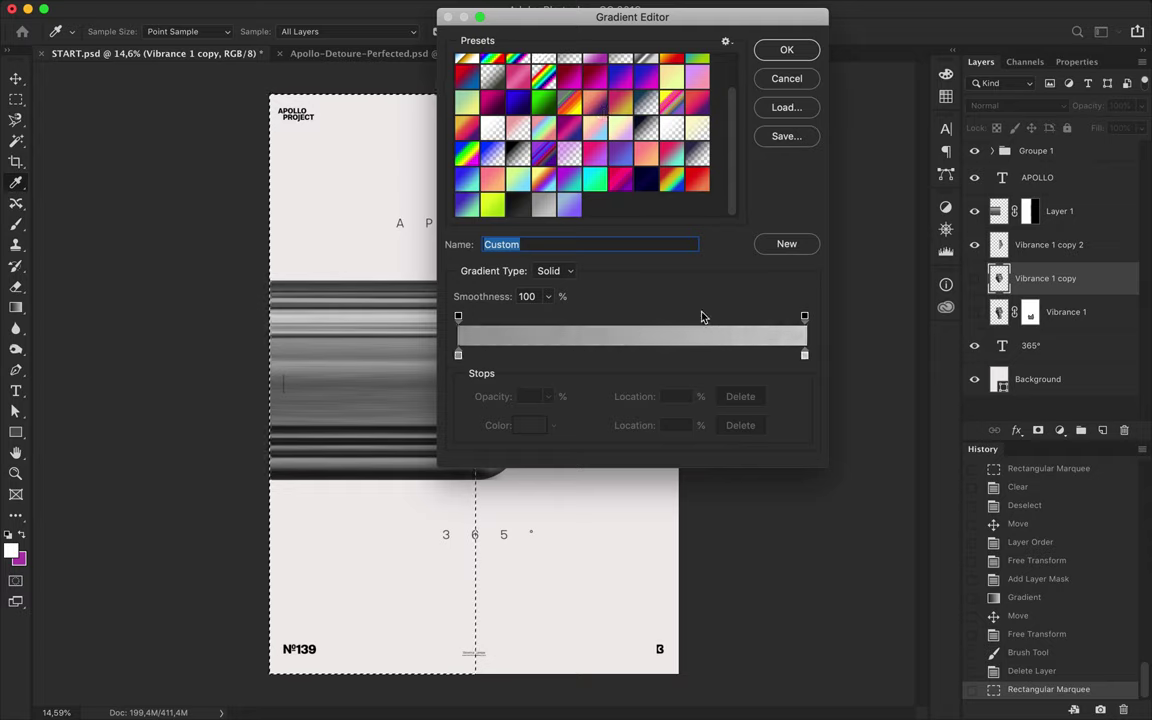
double_click(804, 354)
key("Return")
left_click(804, 354)
left_click(804, 316)
left_click_drag(548, 397, 470, 410)
left_click(787, 49)
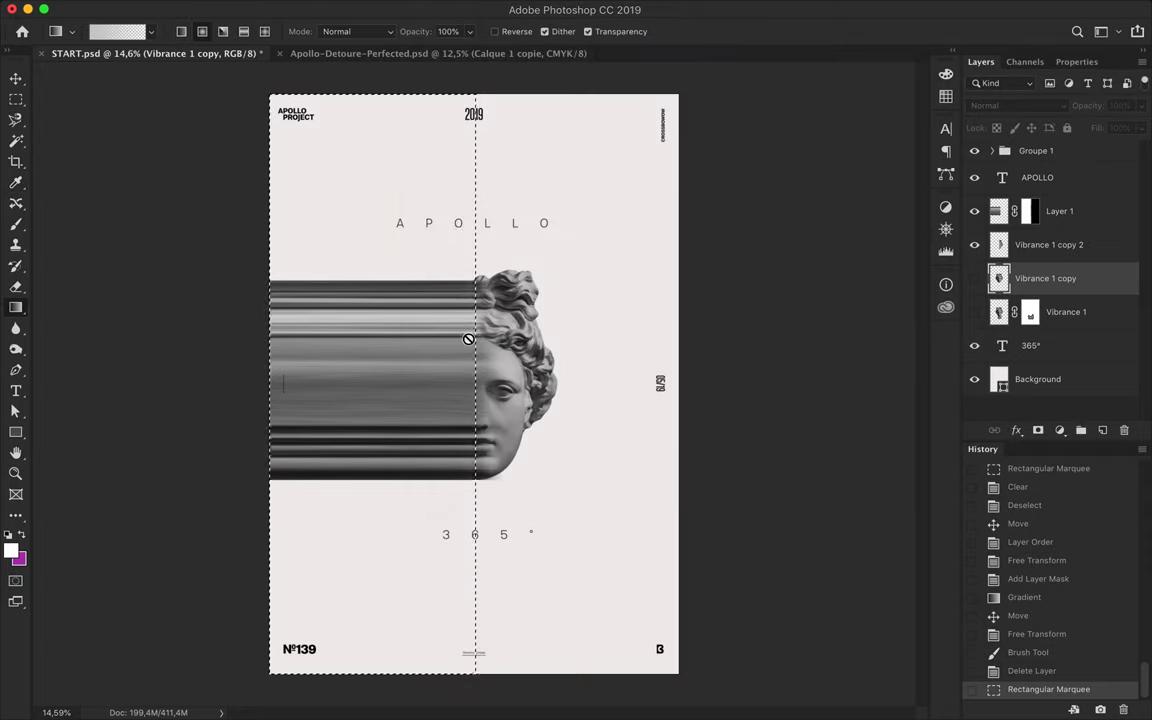
- Fill a new Layer 2 with the fading gradient and move it above the streaks
key("ctrl+shift+alt+n")
left_click_drag(374, 374, 335, 338)
key("v")
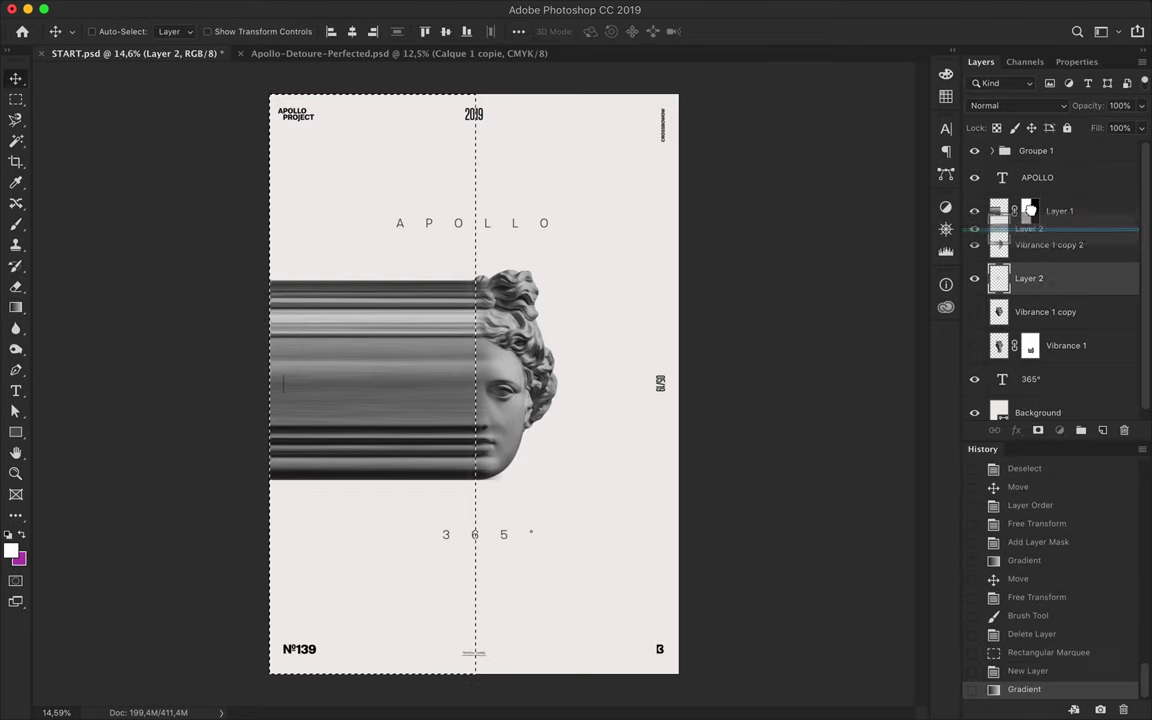
left_click_drag(1029, 278, 1029, 196)
key("m")
key("ctrl+d")
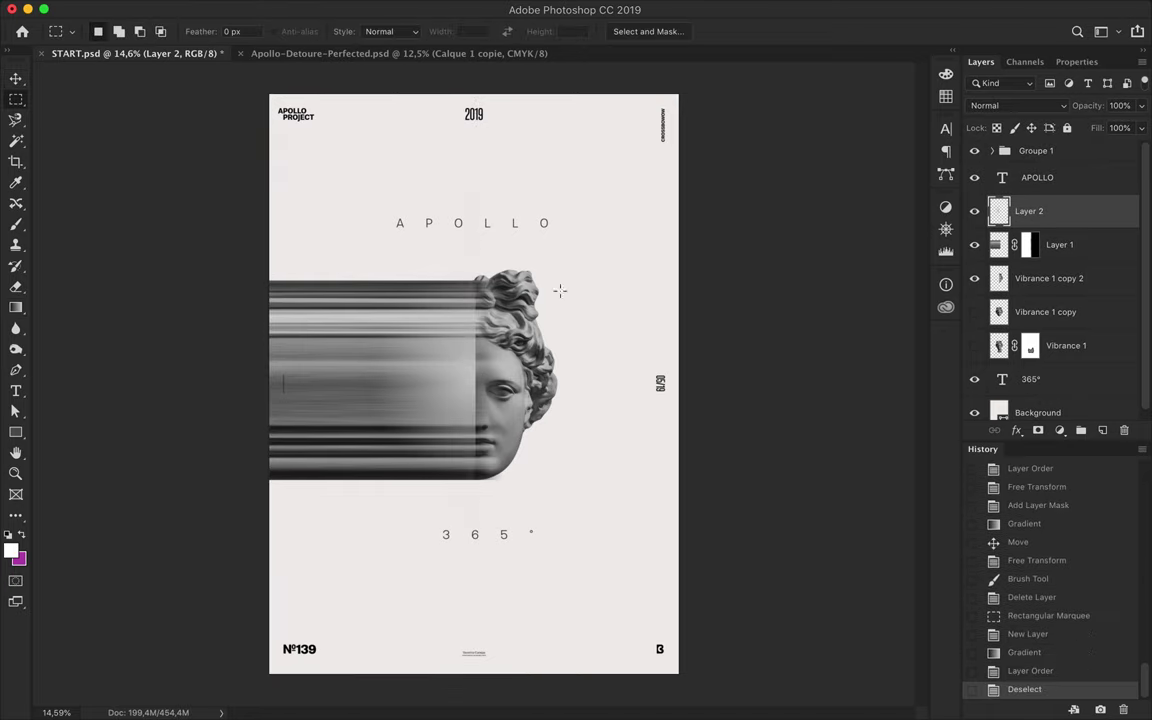
- Erase stray gradient marks near the face and nudge Layer 2 into place
key("e")
left_click_drag(484, 300, 494, 512)
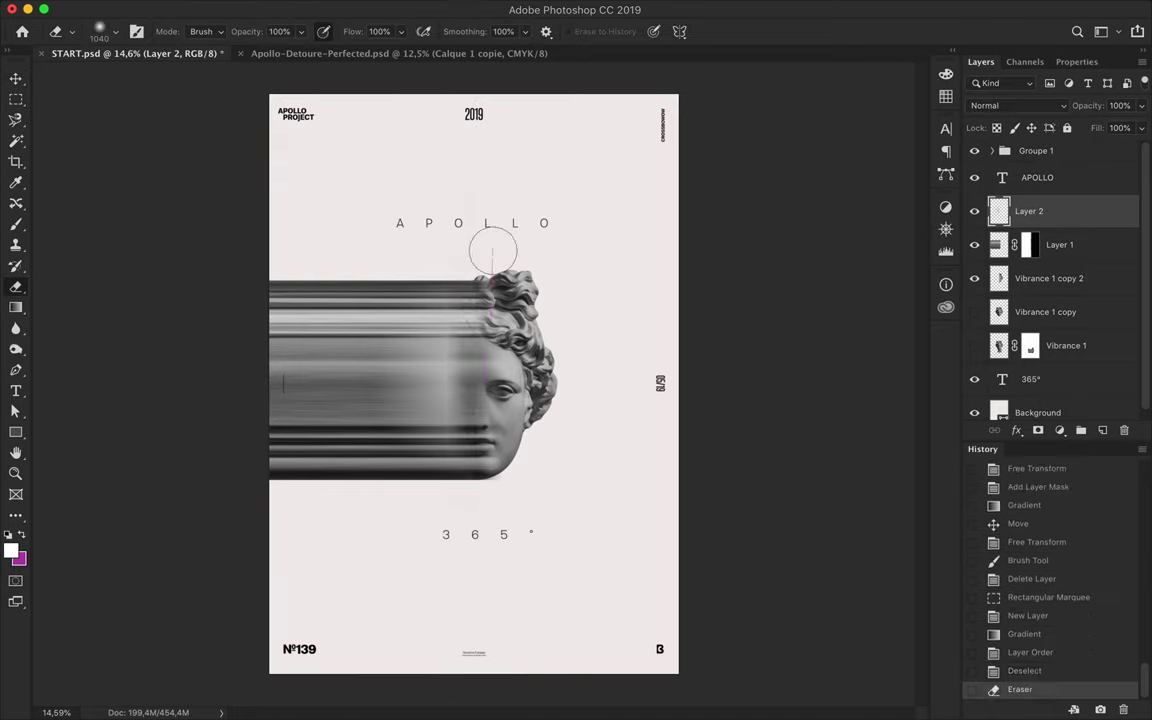
key("v")
left_click_drag(463, 391, 465, 394)
scroll(475, 420, "up", 4)
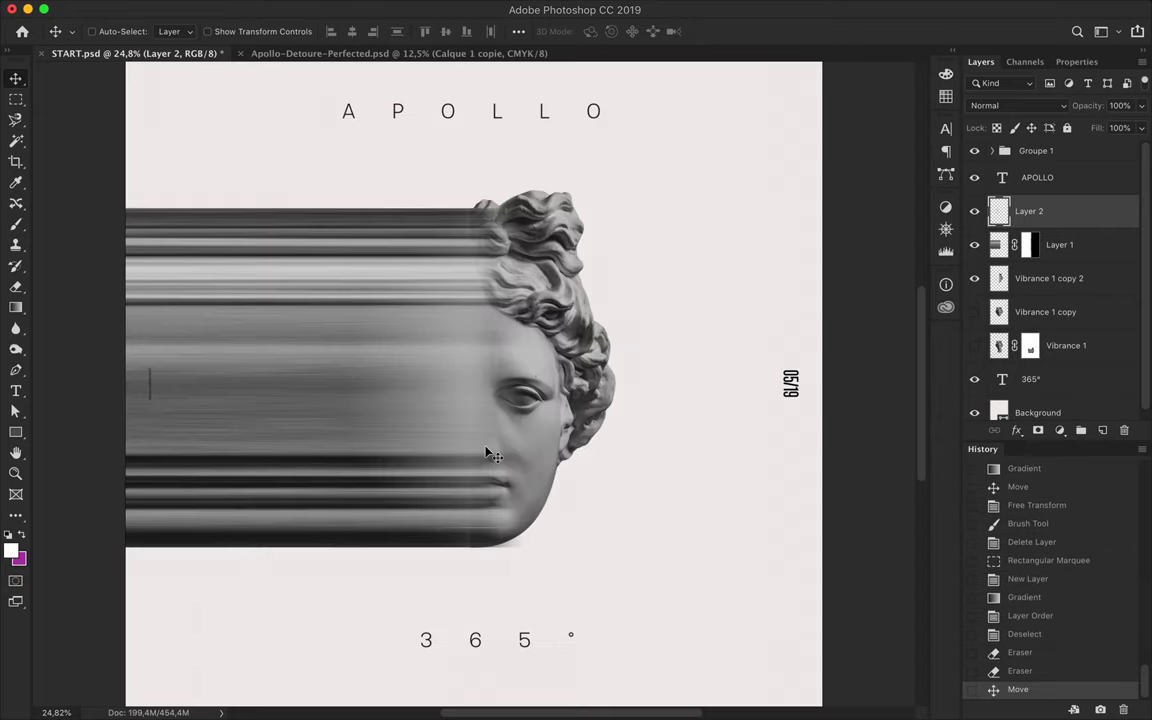
scroll(365, 270, "up", 1)
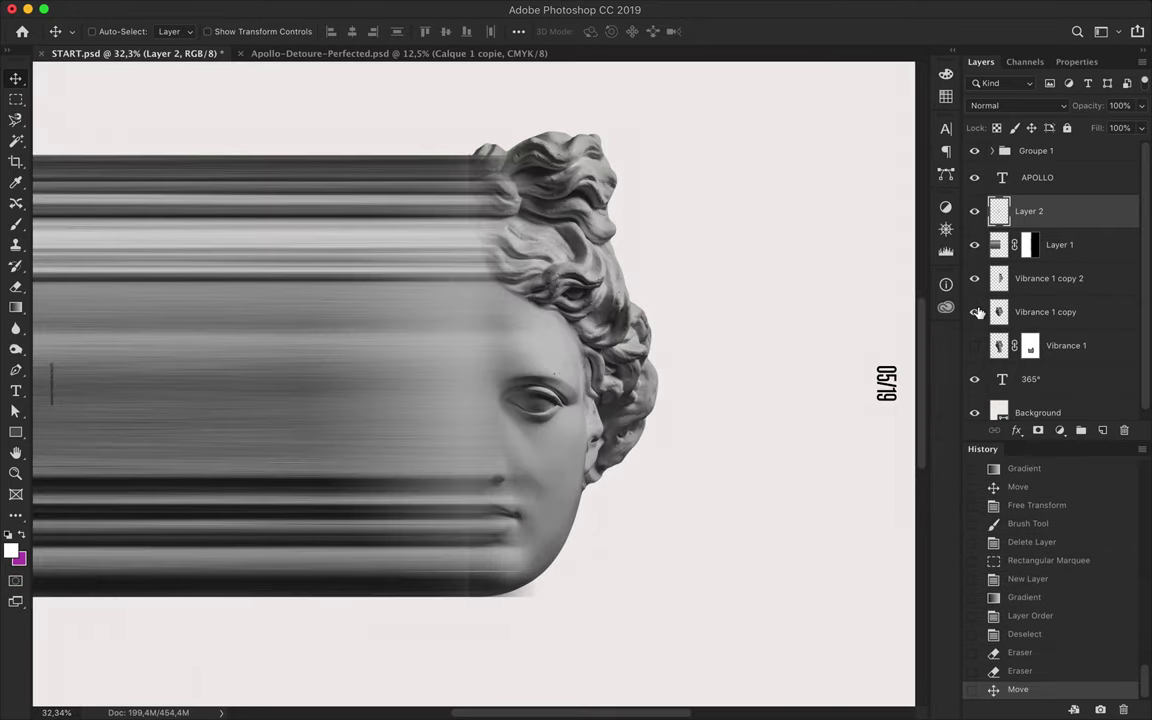
- Delete the extra bust duplicate and place the gradient copy just above Background
left_click(1053, 278)
key("Delete")
key("ctrl+minus")
left_click_drag(1050, 225, 1054, 372)
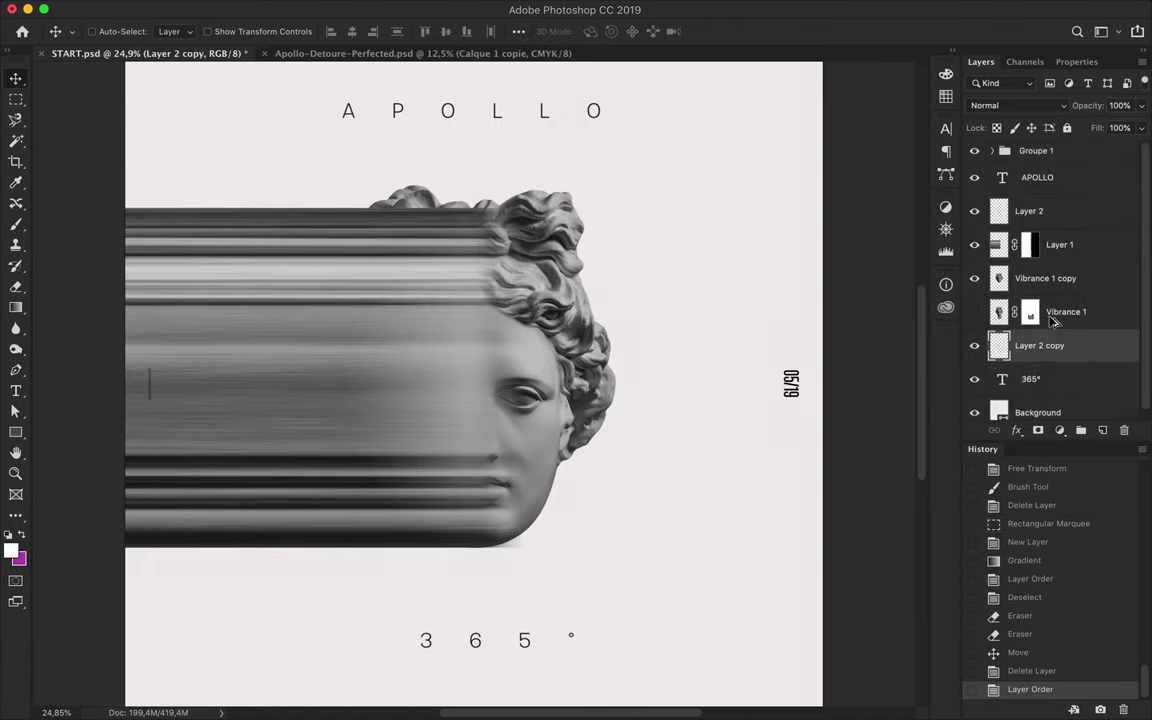
- Enlarge the glow to 135.86%, stretch it to the poster's top and bottom, and widen it slightly
key("ctrl+t")
left_click_drag(415, 133, 440, 75)
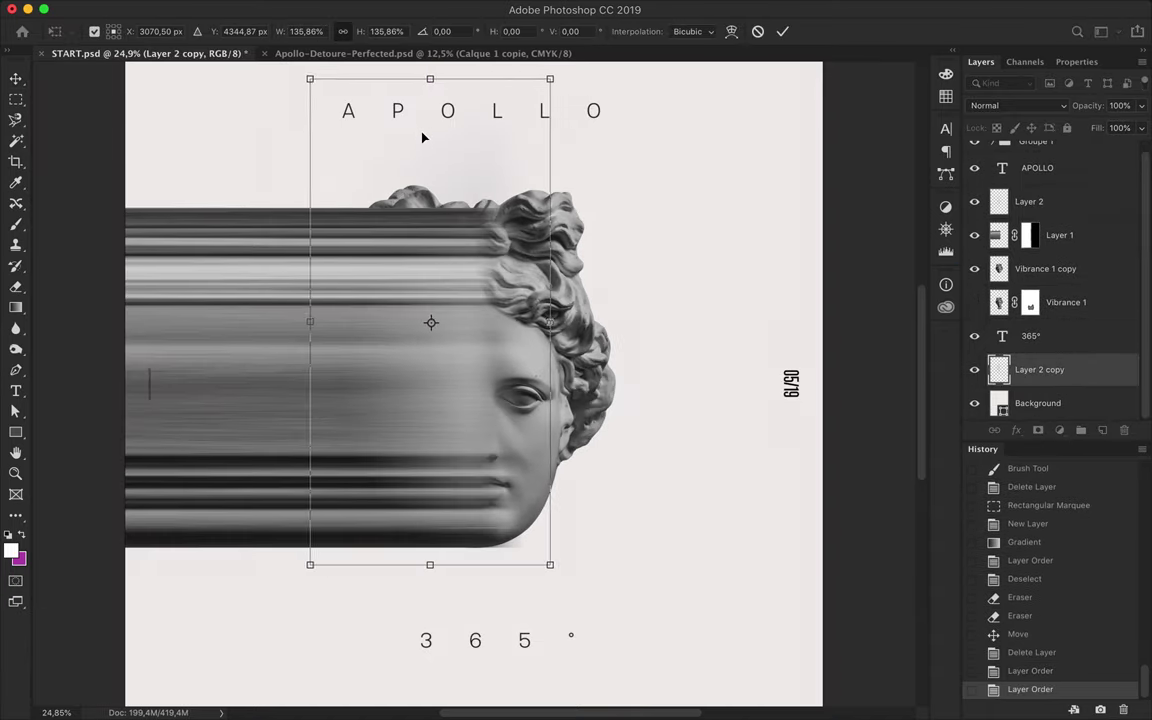
key("ctrl+minus")
left_click_drag(441, 182, 434, 70)
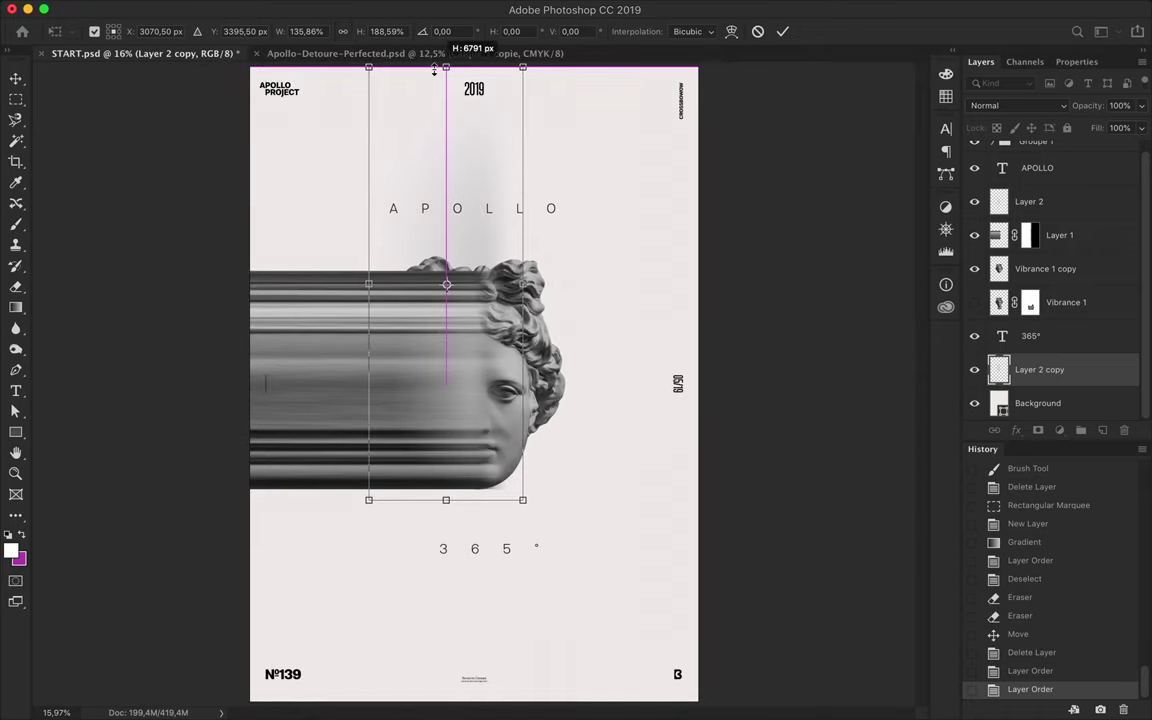
left_click_drag(441, 503, 445, 689)
left_click_drag(486, 519, 437, 519)
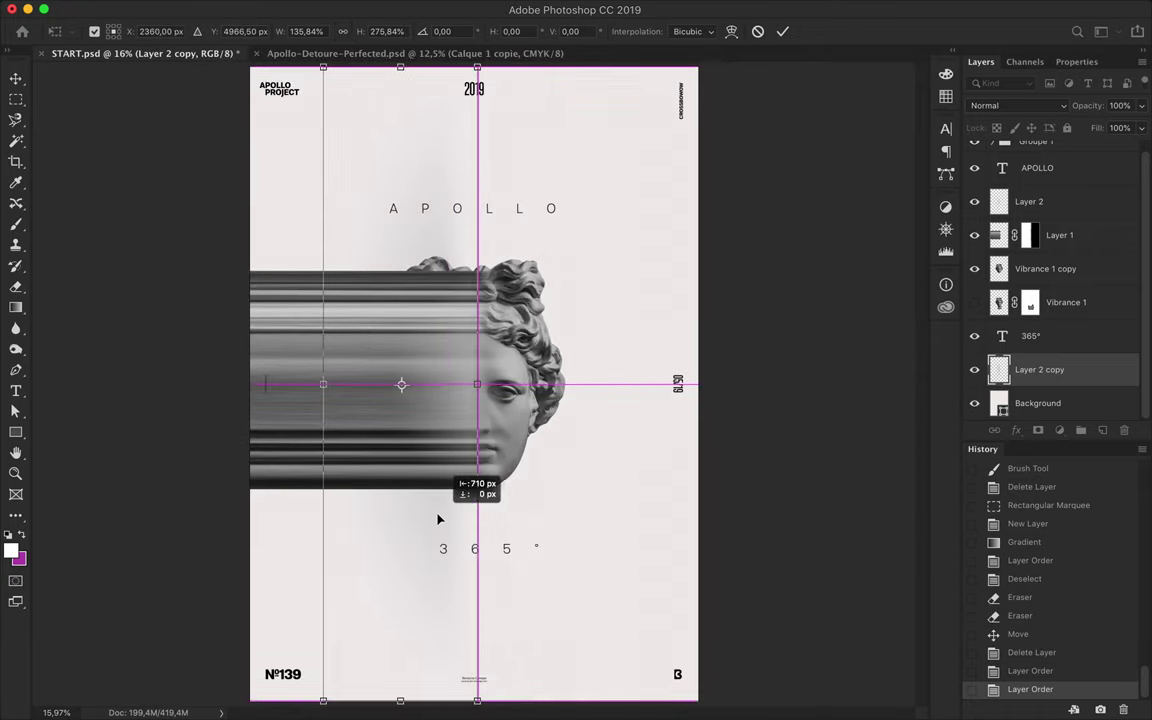
scroll(437, 519, "down", 1)
left_click_drag(467, 384, 487, 384)
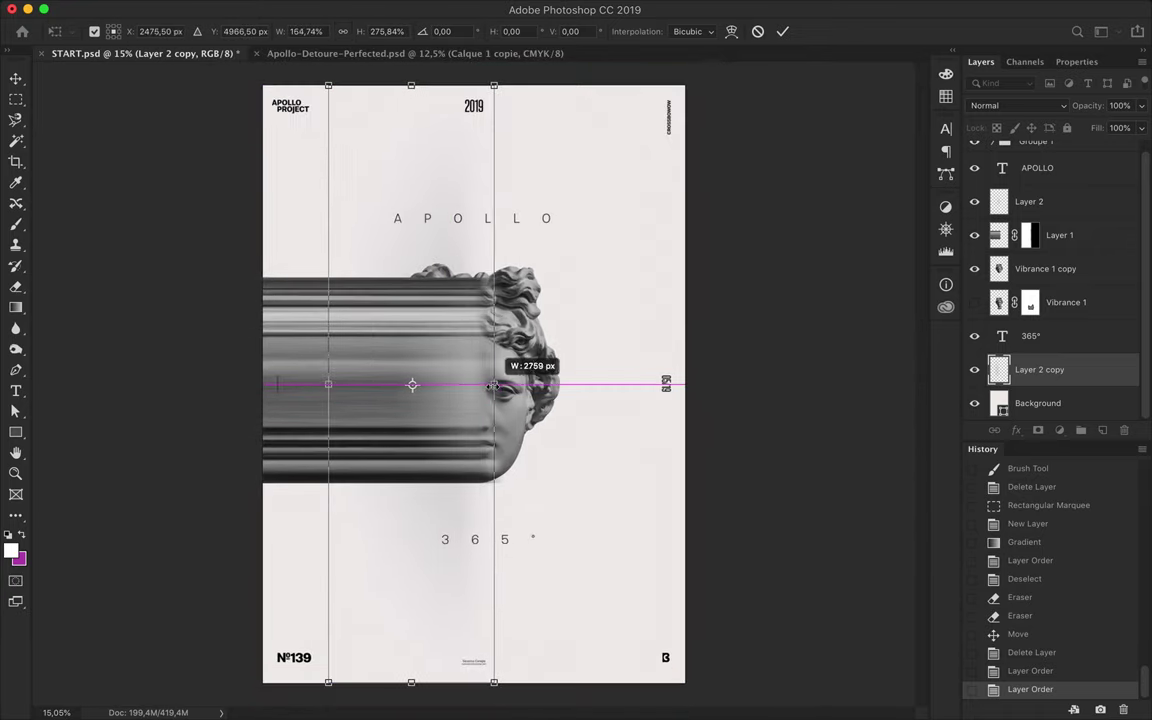
key("Return")
scroll(331, 285, "down", 5)
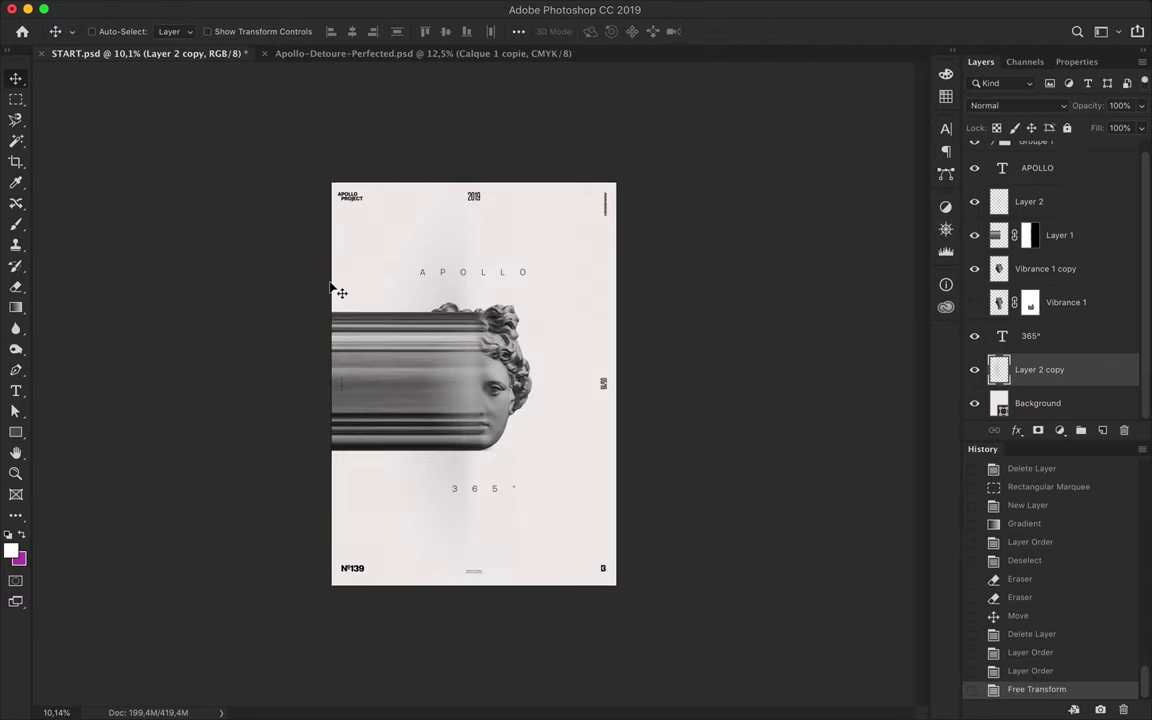
left_click(1059, 430)
- Try a clipped Levels adjustment on the glow (black input 100, midtones 0.38), then delete it
left_click(1020, 518)
left_click_drag(995, 228, 1050, 228)
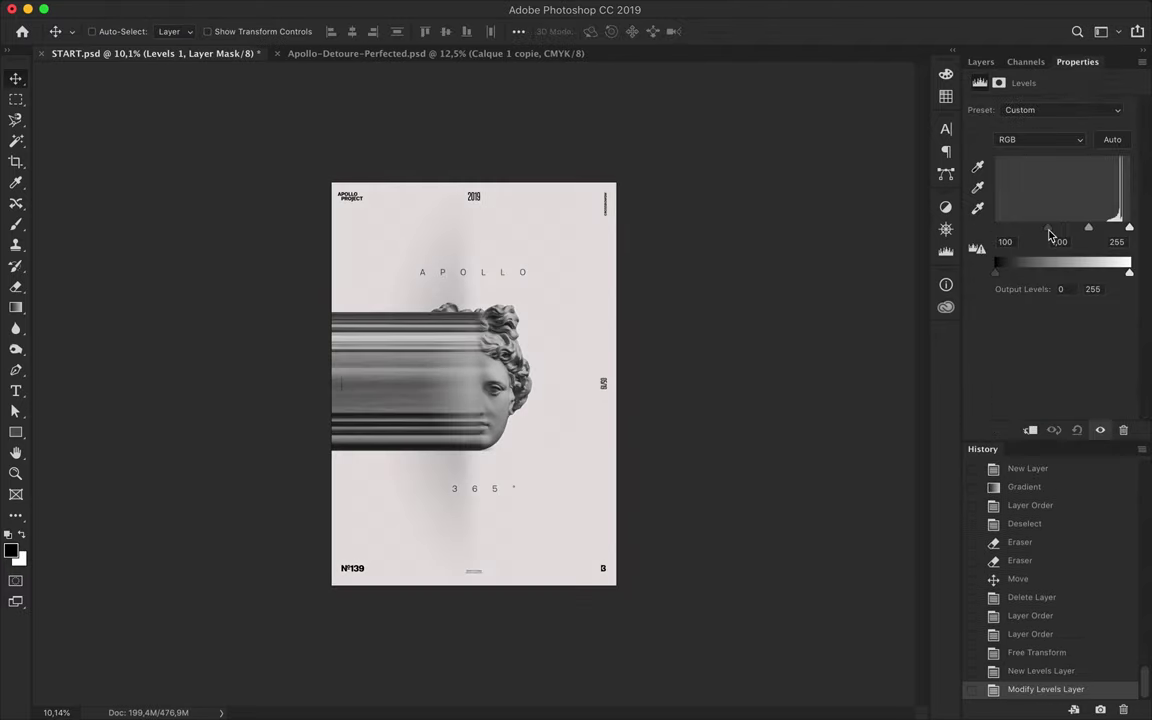
left_click(981, 61)
left_click(1025, 386, "alt")
left_click(1077, 61)
left_click_drag(1088, 228, 1113, 230)
key("BackSpace")
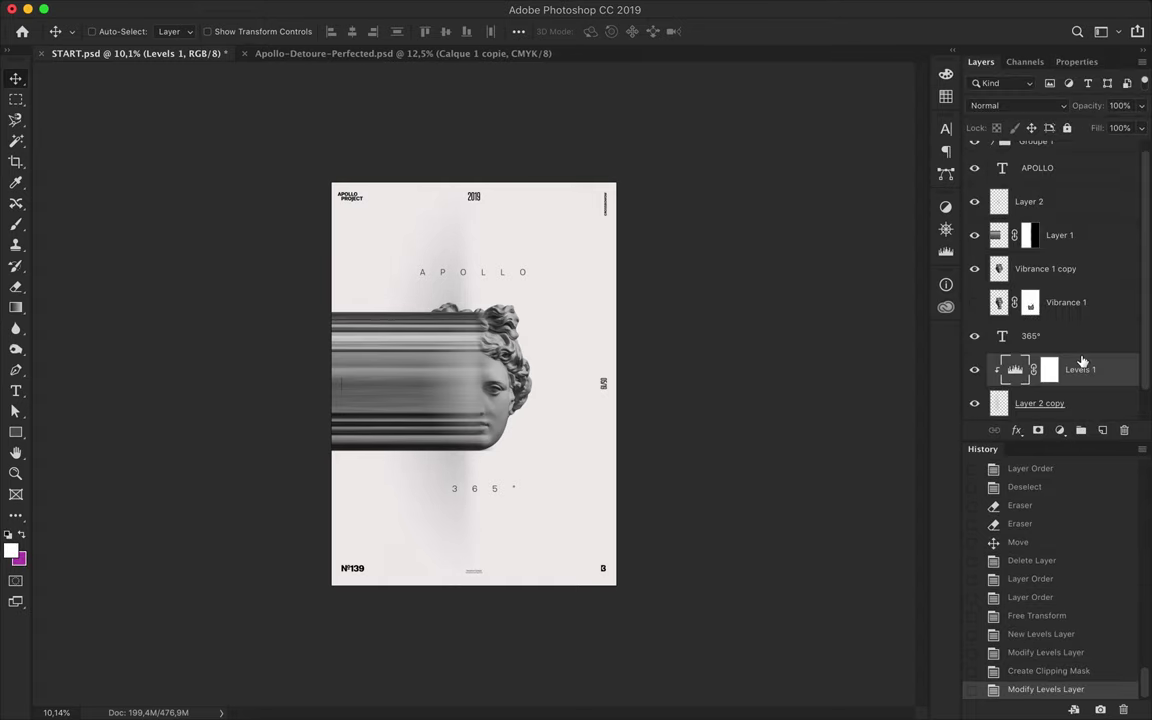
- Stretch the glow layer taller and shift it horizontally on the poster
key("ctrl+t")
left_click_drag(432, 184, 430, 157)
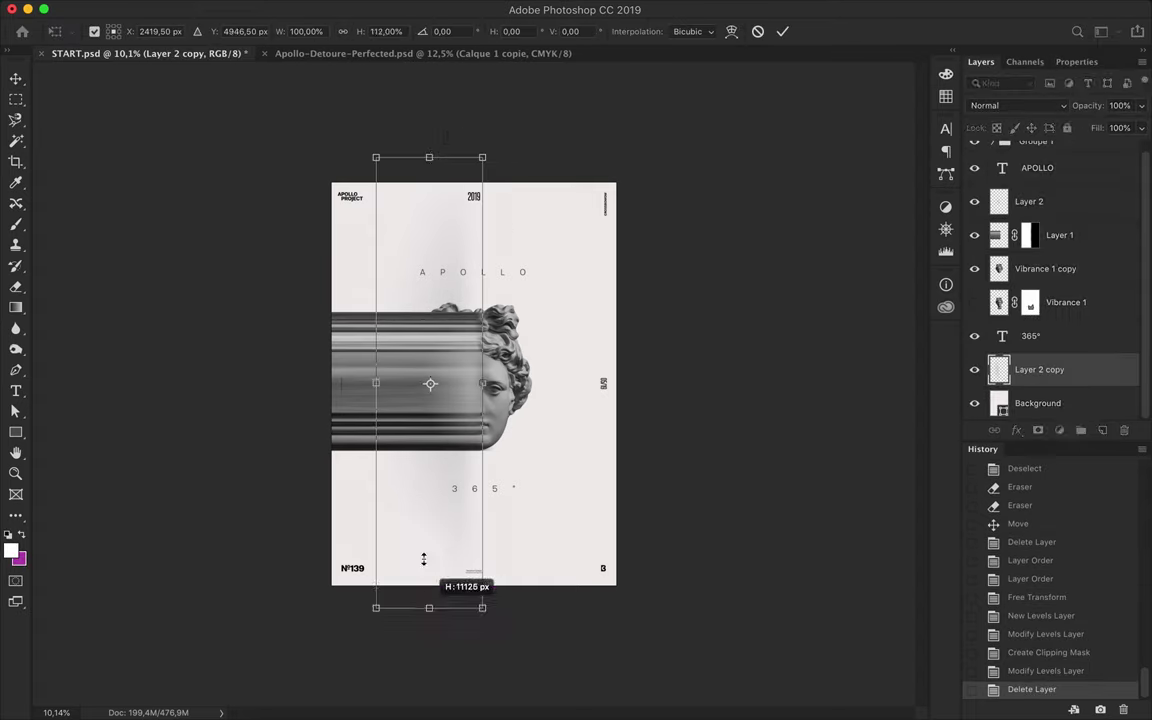
key("Return")
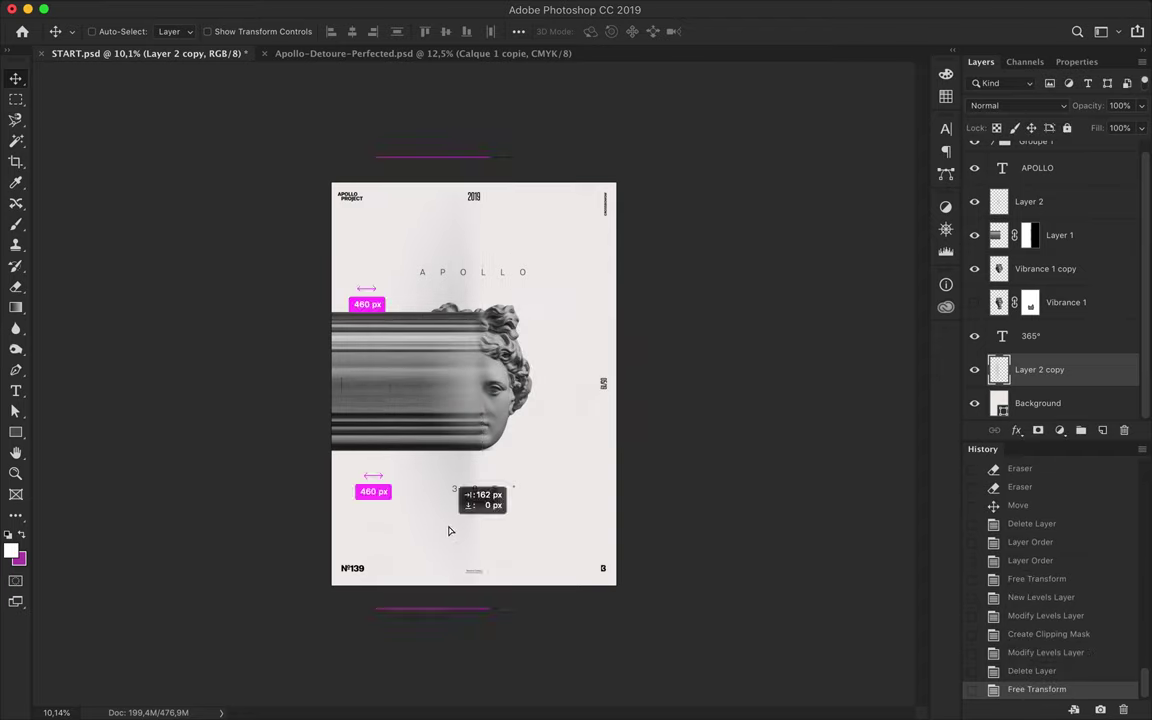
left_click_drag(424, 527, 448, 532)
- Copy a strip of the glitched image onto new Layer 3 at the poster's left edge
left_click_drag(353, 296, 265, 543)
key("ctrl+c")
key("ctrl+v")
key("v")
left_click_drag(330, 400, 345, 395)
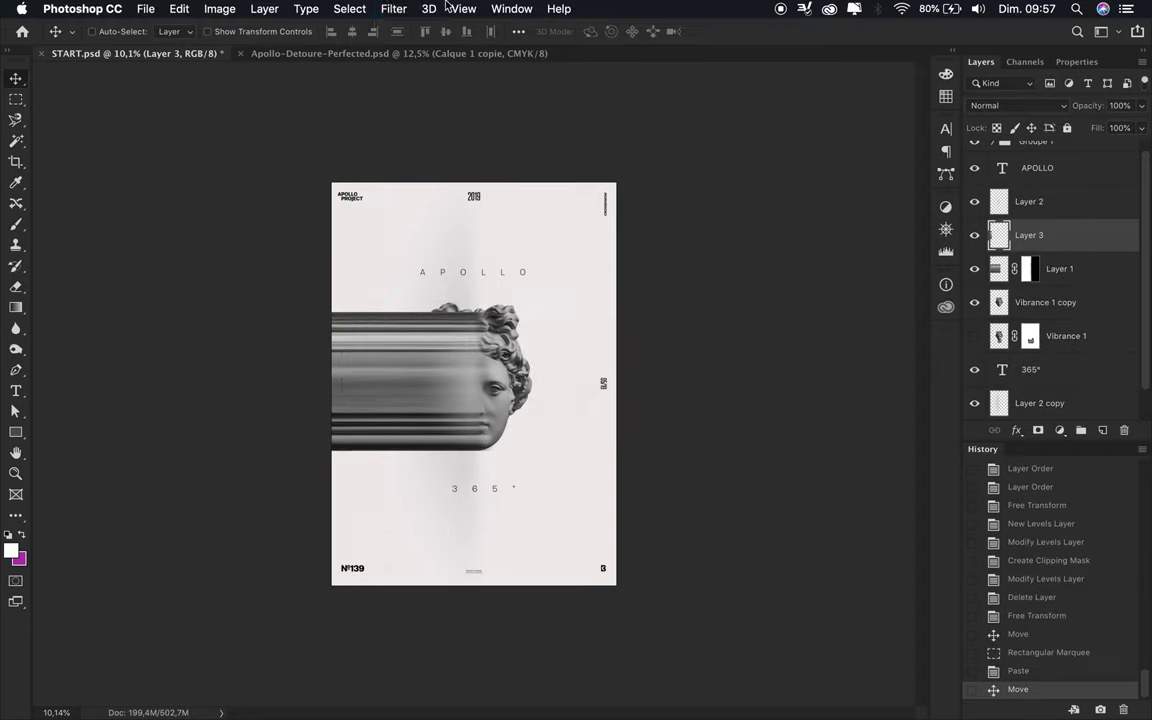
- Experiment with Distort > Wave generators, wavelength and amplitude, cancel it, and open Liquify instead
left_click(393, 9)
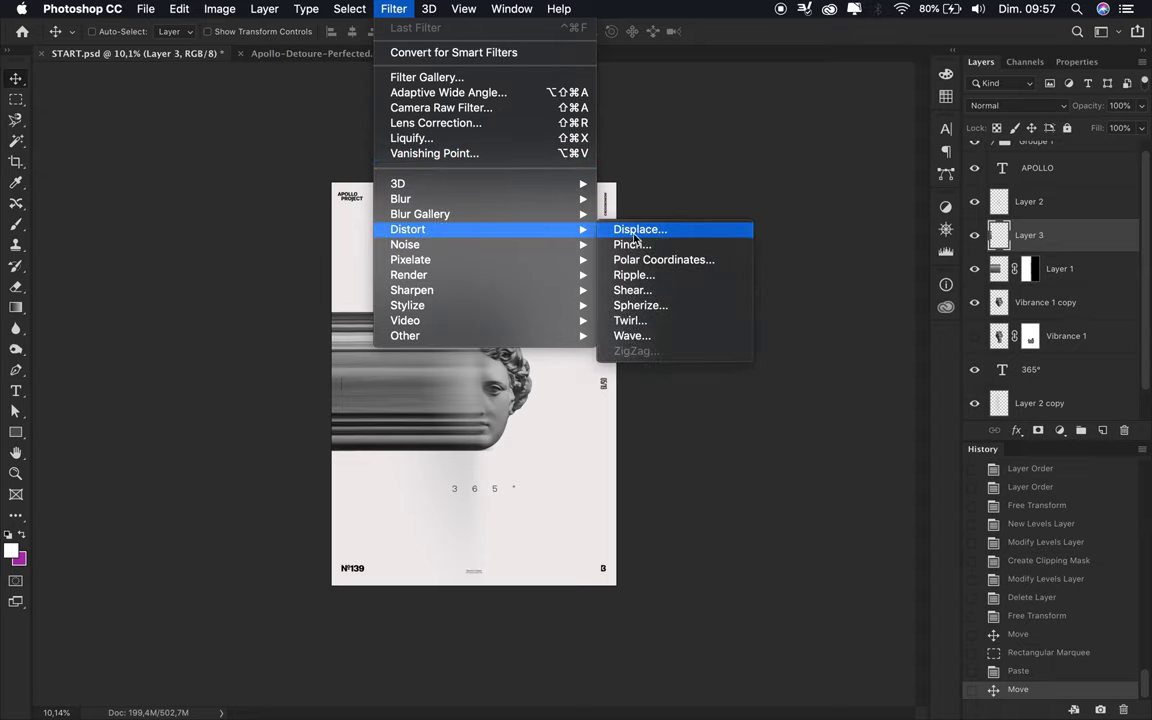
left_click(631, 336)
mouse_move(368, 181)
left_mouse_down()
mouse_move(421, 182)
mouse_move(368, 181)
left_mouse_up()
mouse_move(368, 242)
left_mouse_down()
mouse_move(574, 242)
mouse_move(360, 232)
mouse_move(476, 242)
mouse_move(368, 242)
left_mouse_up()
left_click(373, 254)
mouse_move(367, 321)
left_mouse_down()
mouse_move(476, 321)
mouse_move(368, 321)
left_mouse_up()
mouse_move(450, 334)
left_mouse_down()
mouse_move(369, 314)
mouse_move(397, 321)
left_mouse_up()
left_click_drag(476, 255, 436, 255)
left_click_drag(368, 242, 565, 242)
left_click(711, 203)
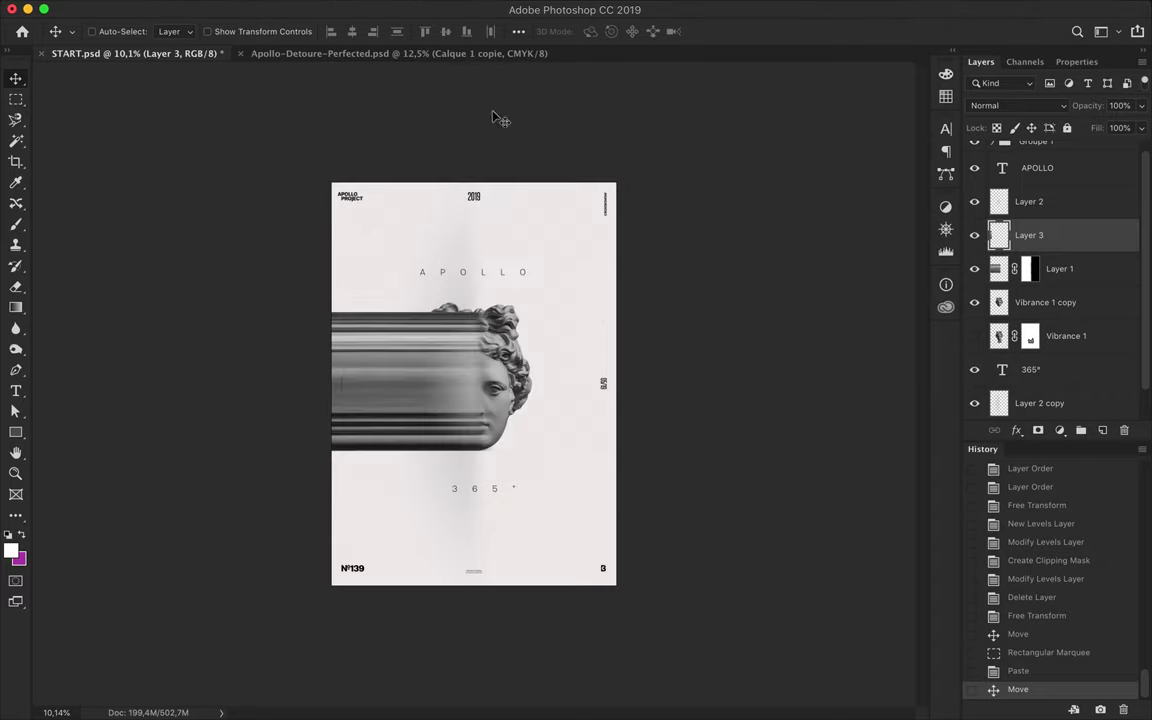
left_click(402, 8)
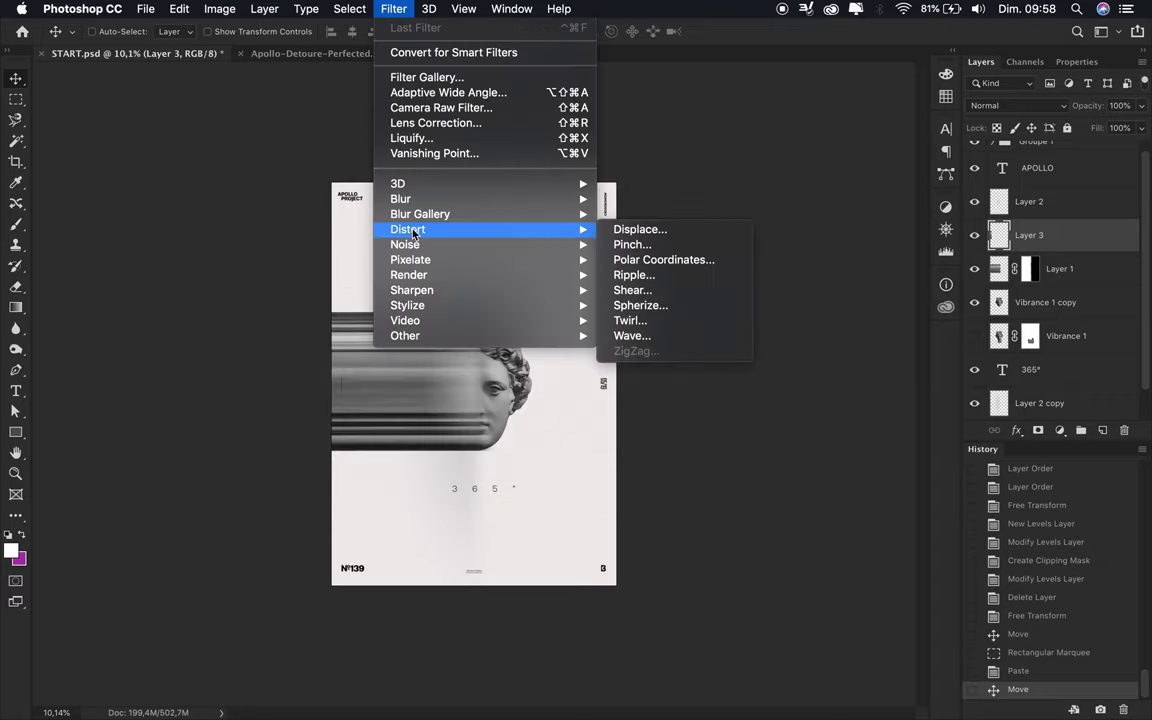
left_click(422, 141)
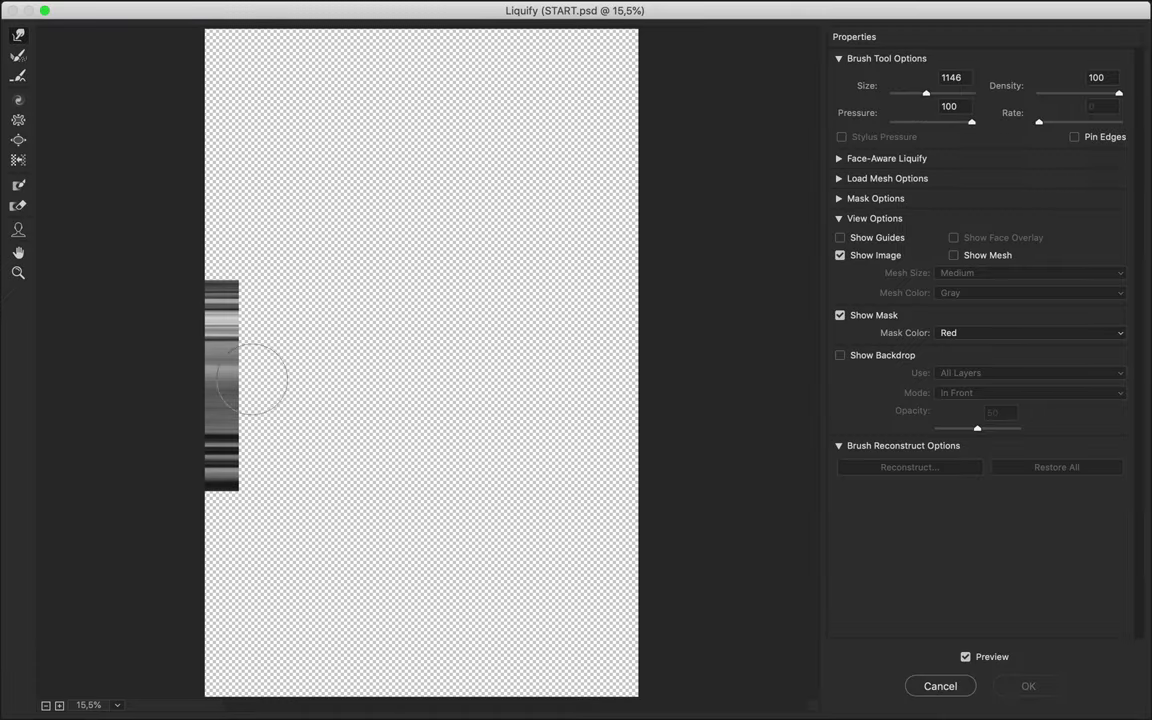
- Warp the strip into long smears down the left edge, shrinking the warp brush to 53
mouse_move(198, 488)
left_mouse_down()
mouse_move(218, 129)
mouse_move(206, 489)
mouse_move(187, 213)
mouse_move(144, 314)
mouse_move(154, 362)
mouse_move(146, 445)
left_mouse_up()
mouse_move(185, 180)
left_mouse_down()
mouse_move(206, 147)
mouse_move(210, 603)
left_mouse_up()
mouse_move(200, 553)
left_mouse_down()
mouse_move(193, 578)
mouse_move(193, 226)
mouse_move(162, 405)
mouse_move(198, 193)
mouse_move(154, 334)
mouse_move(180, 404)
mouse_move(174, 354)
left_mouse_up()
left_click(905, 94)
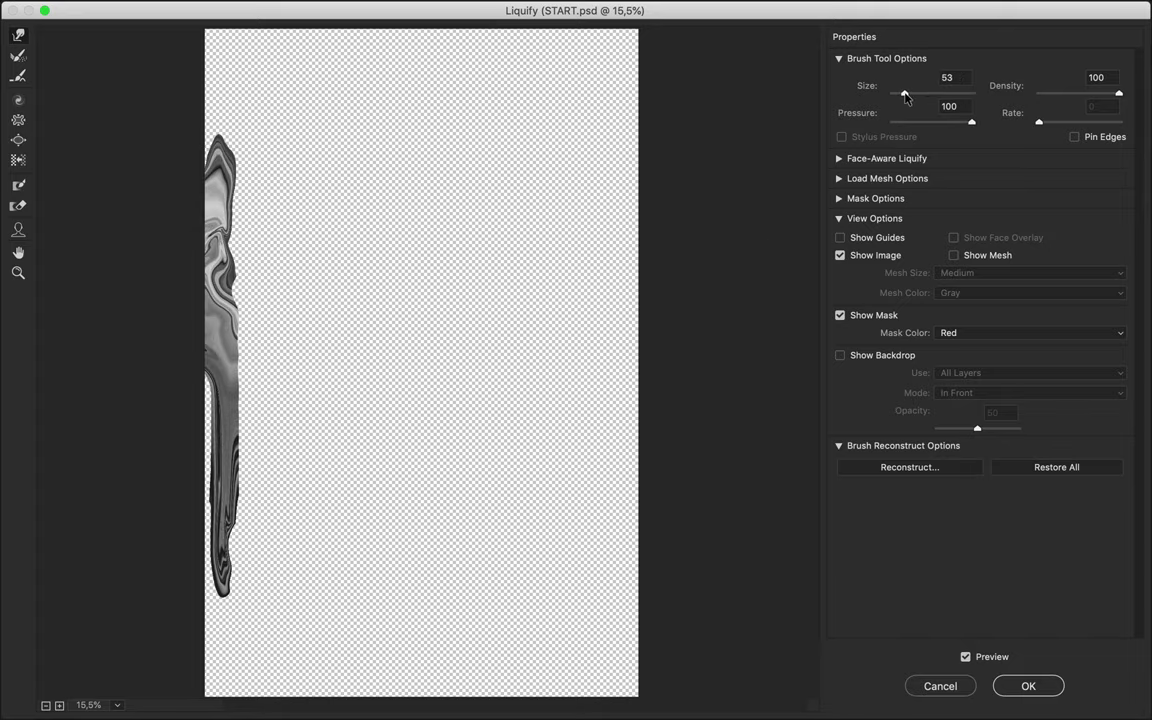
left_click_drag(200, 140, 198, 240)
left_click_drag(203, 169, 198, 537)
- Refine the middle and lower smears with short warp strokes and apply the Liquify
mouse_move(198, 410)
left_mouse_down()
mouse_move(198, 537)
mouse_move(199, 425)
left_mouse_up()
left_click_drag(199, 478, 199, 405)
mouse_move(198, 454)
left_mouse_down()
mouse_move(198, 365)
mouse_move(198, 470)
left_mouse_up()
left_click_drag(205, 591, 207, 425)
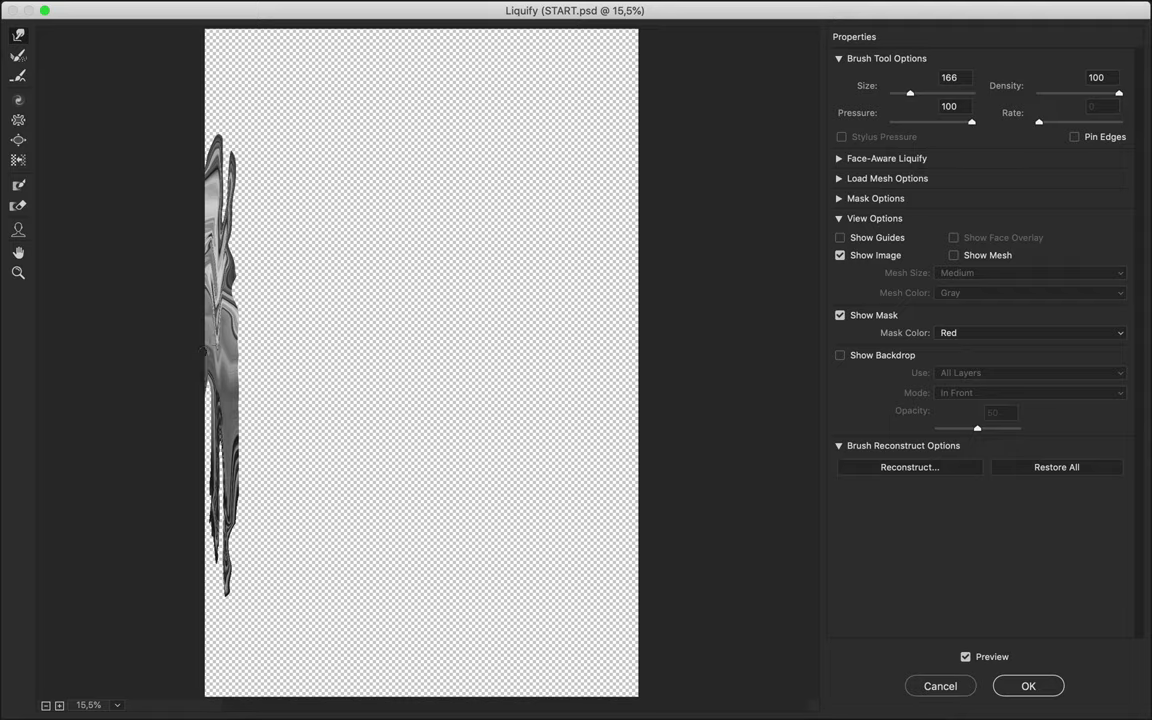
left_click_drag(200, 379, 188, 436)
left_click_drag(216, 563, 216, 548)
left_click_drag(188, 445, 203, 495)
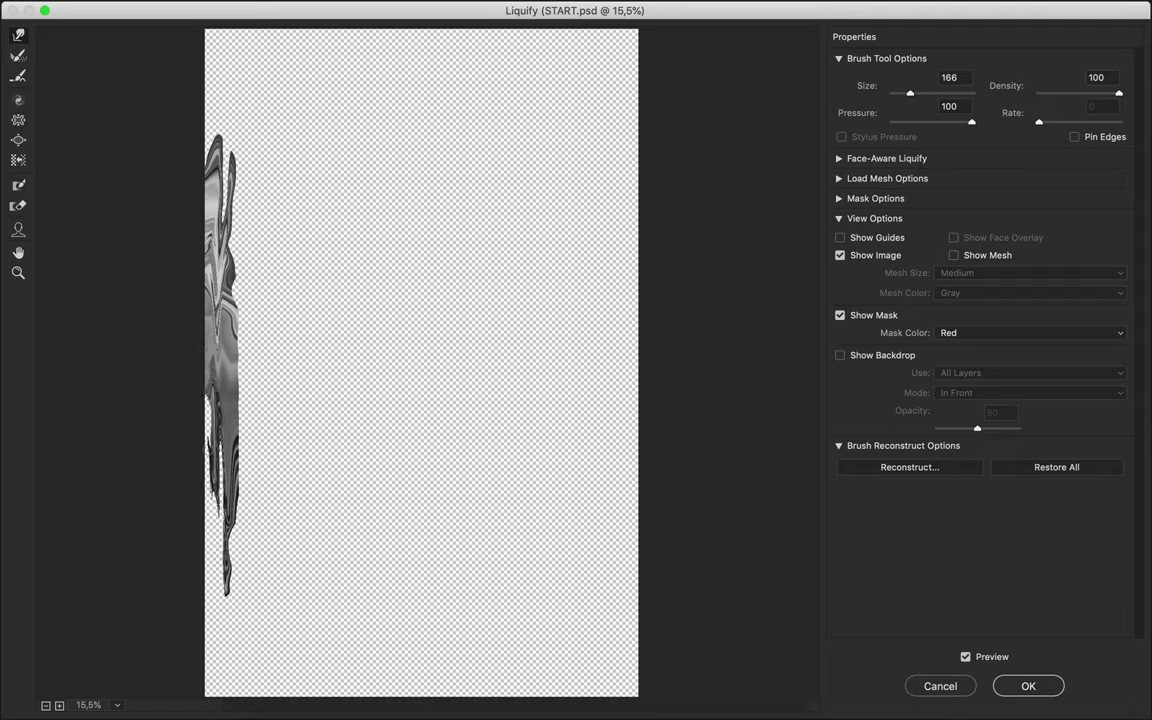
mouse_move(191, 395)
left_mouse_down()
mouse_move(190, 456)
mouse_move(188, 372)
left_mouse_up()
left_click(1030, 686)
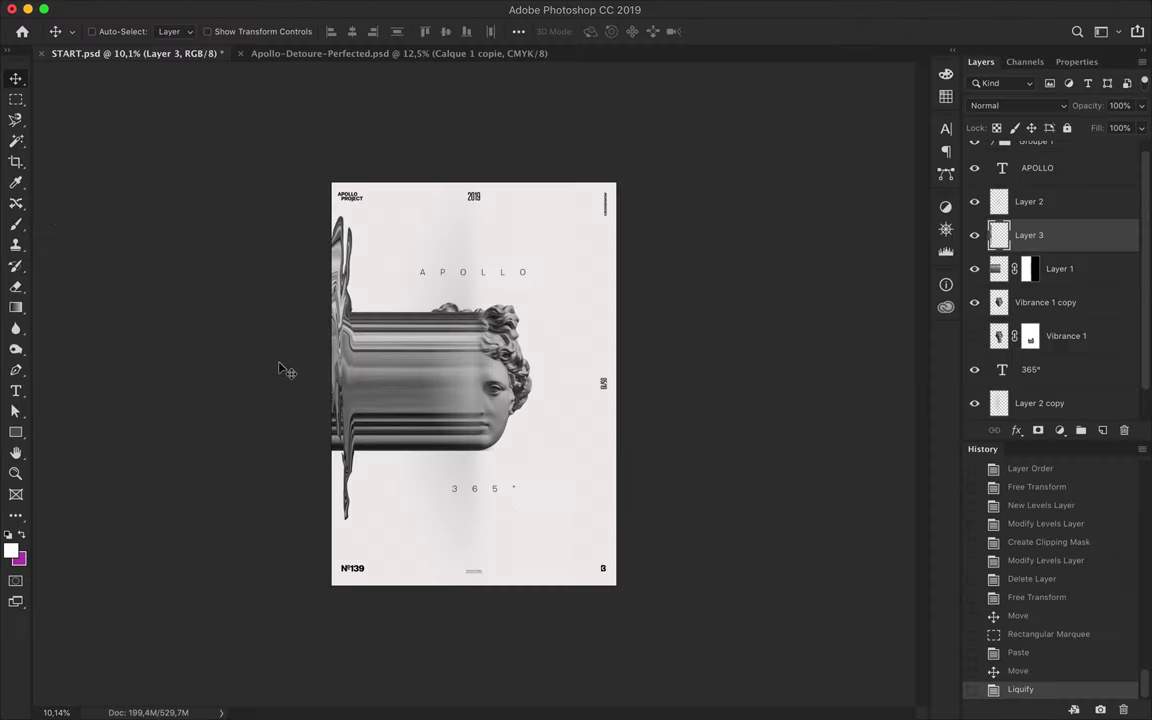
- Widen the warped strip with Free Transform, then try erasing along its left edge
key("ctrl+t")
left_click_drag(320, 430, 340, 430)
key("Return")
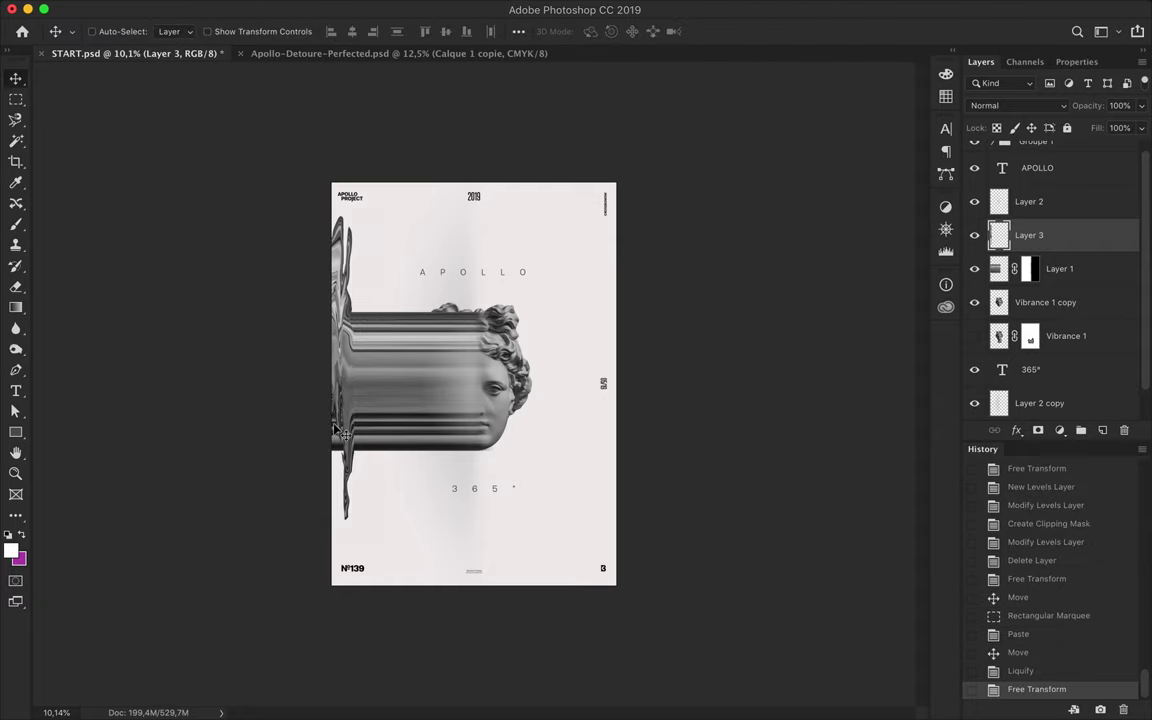
key("alt+bracketleft")
key("e")
left_click(300, 392)
left_click(335, 450)
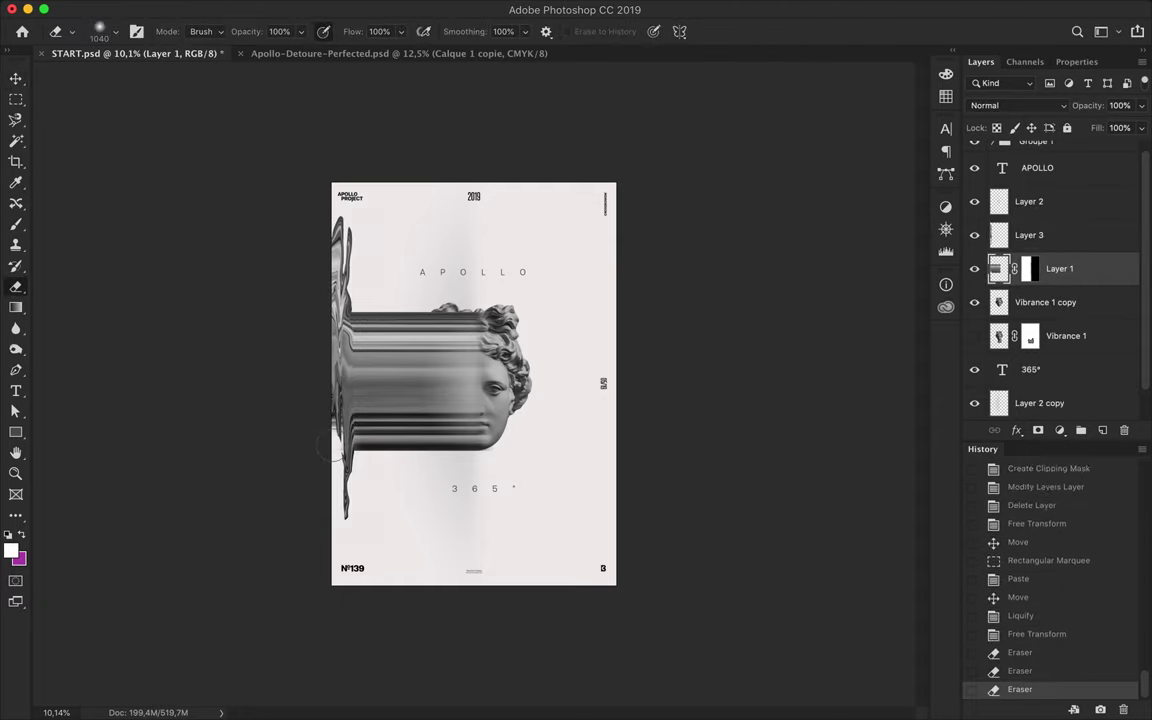
left_click(1037, 597)
- Undo the eraser strokes and delete the liquified Layer 3 strip
left_click(107, 31)
left_click(95, 222)
left_click(325, 428)
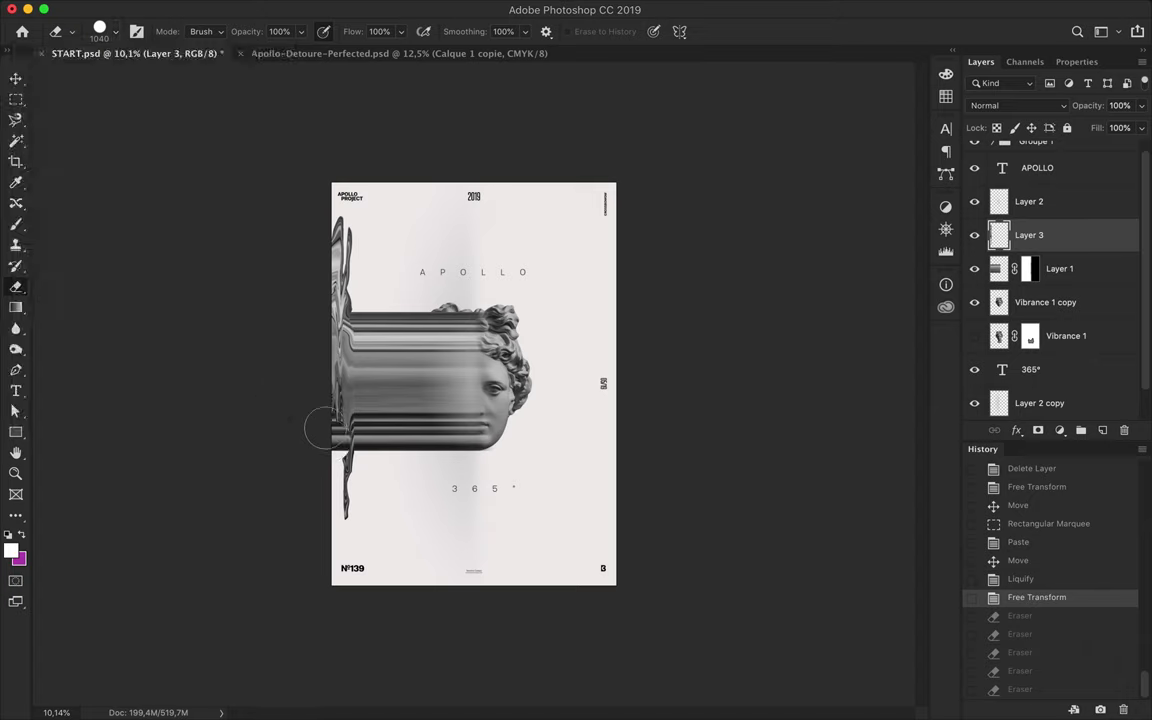
left_click(330, 440, "ctrl")
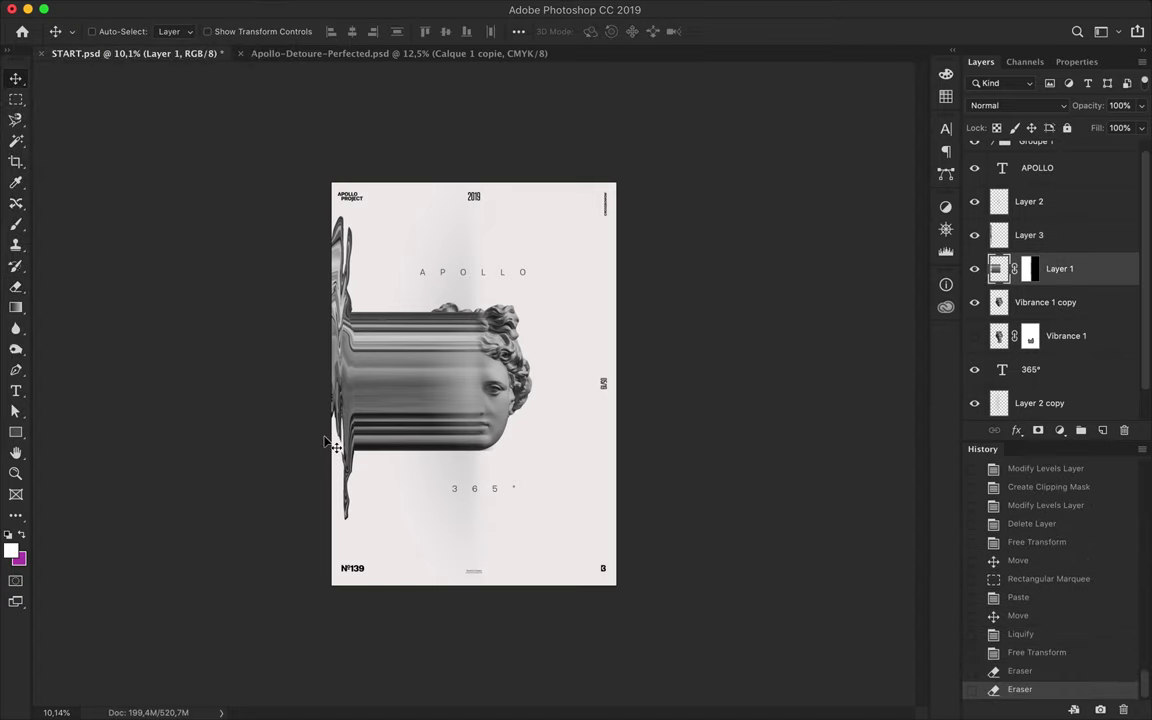
key("ctrl+z")
key("ctrl+z")
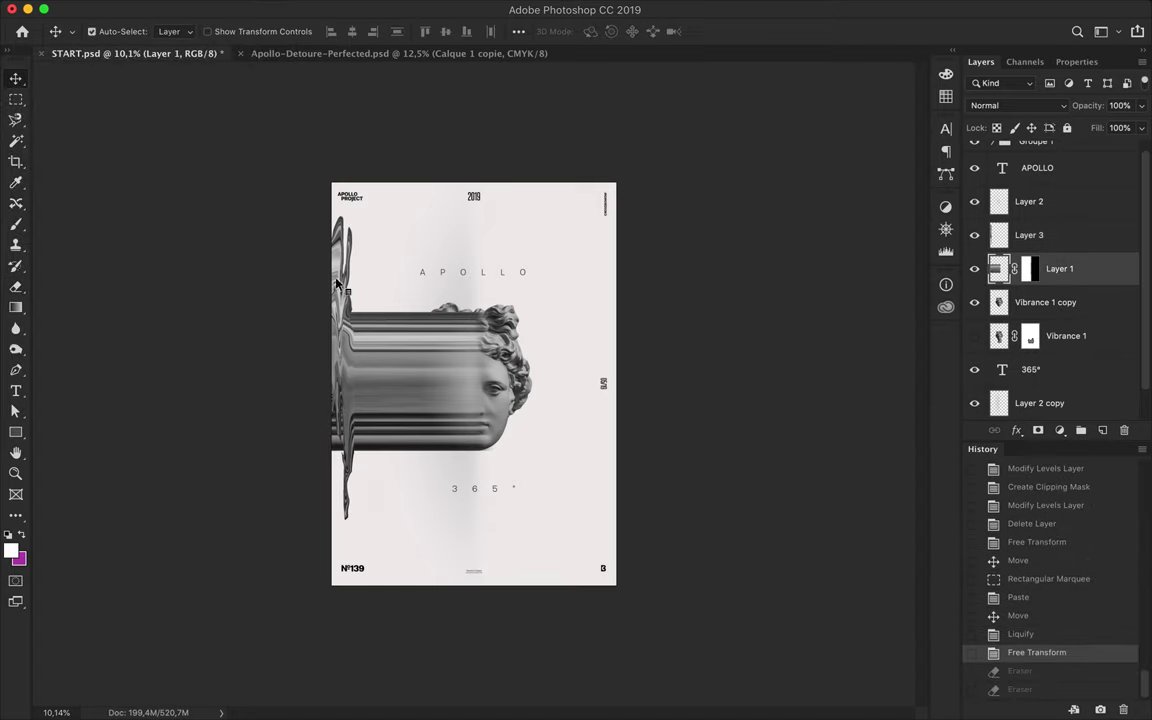
key("BackSpace")
scroll(487, 243, "up", 2)
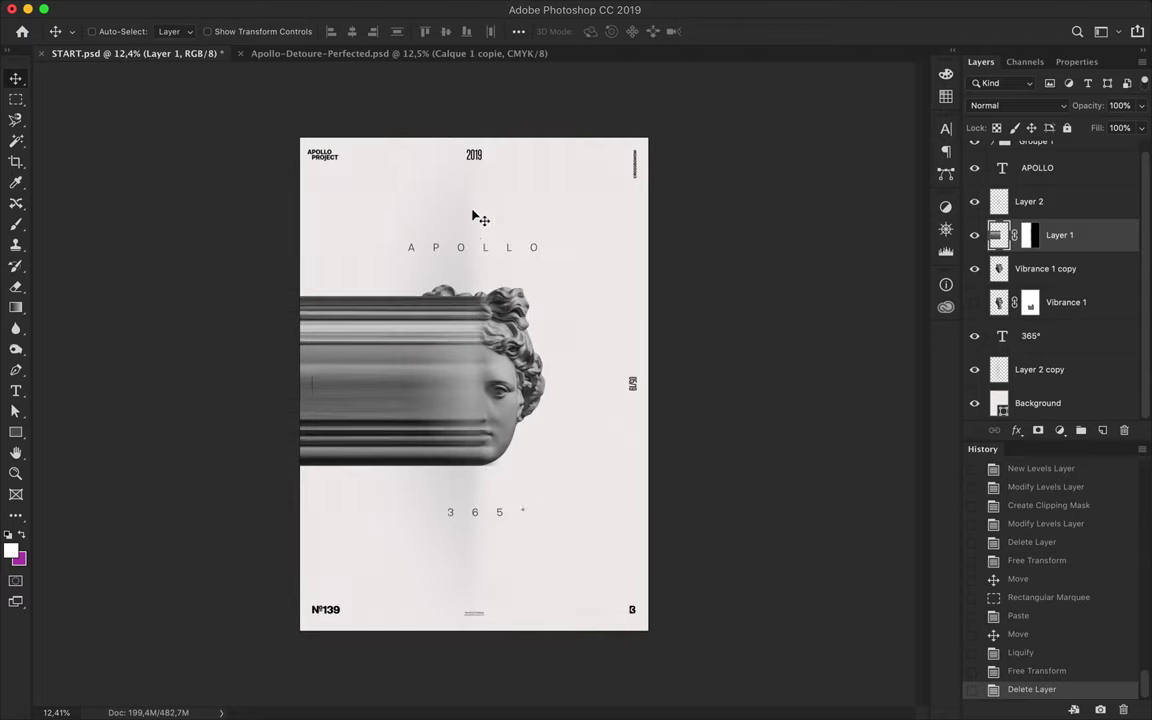
- On a new layer, draw a small colourful-gradient circle above the APOLLO title
key("ctrl+shift+alt+n")
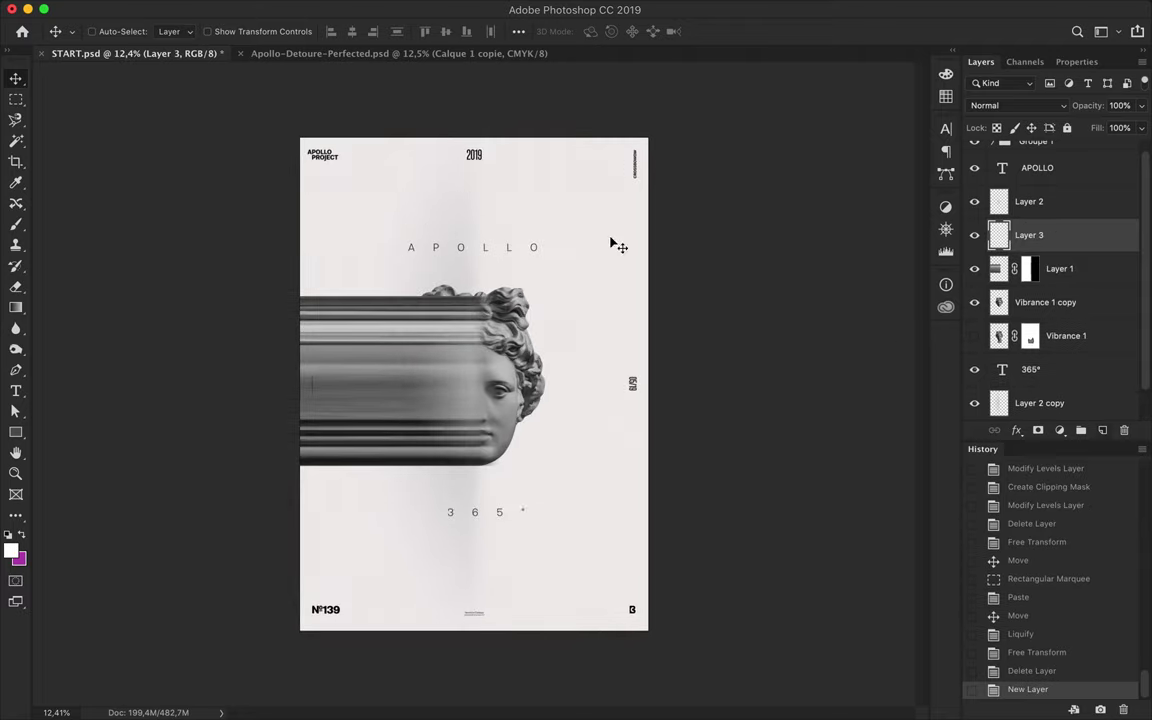
key("u")
right_click(15, 432)
left_click(60, 456)
left_click_drag(464, 190, 485, 211)
left_click(177, 31)
left_click(200, 140)
key("Return")
key("v")
scroll(513, 149, "up", 1)
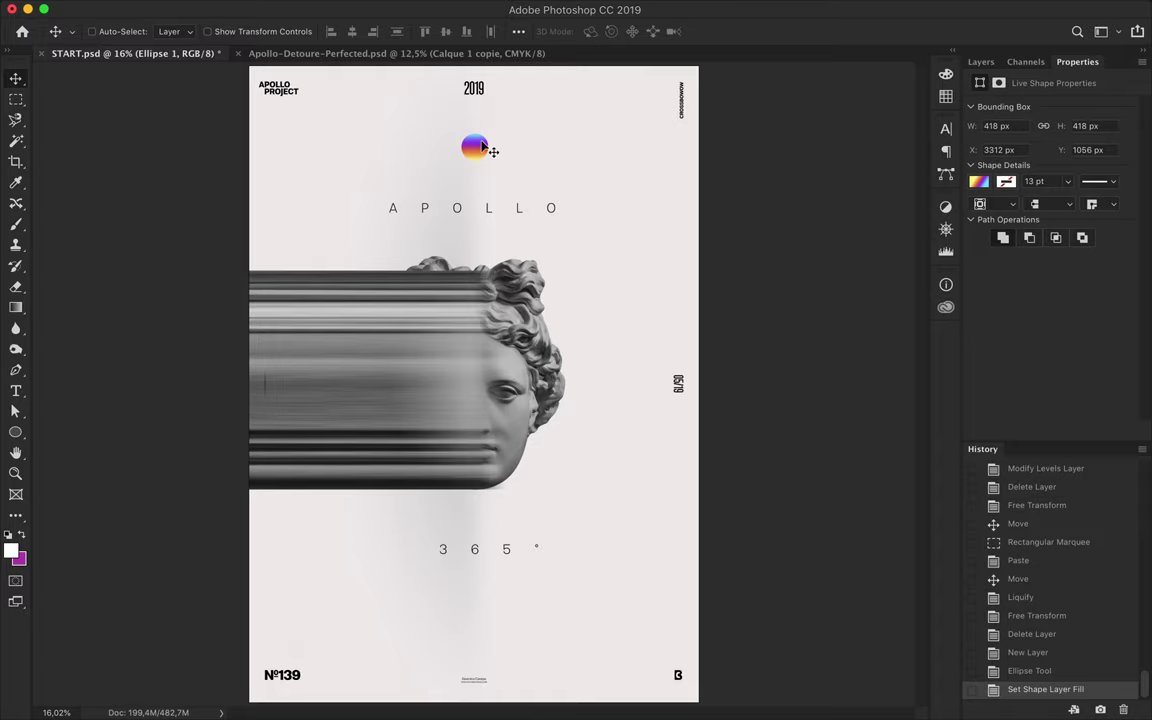
- Draw a thin vertical rectangle bar and move it up beneath 365°
key("u")
right_click(15, 432)
left_click(60, 389)
left_click_drag(469, 597, 479, 684)
key("v")
left_click_drag(480, 630, 481, 617)
- Align the gradient bar's horizontal centre with the 365° text
key("ctrl+semicolon")
scroll(481, 614, "up", 3)
scroll(481, 560, "down", 2)
left_click(480, 508, "ctrl")
left_click(479, 598, "ctrl")
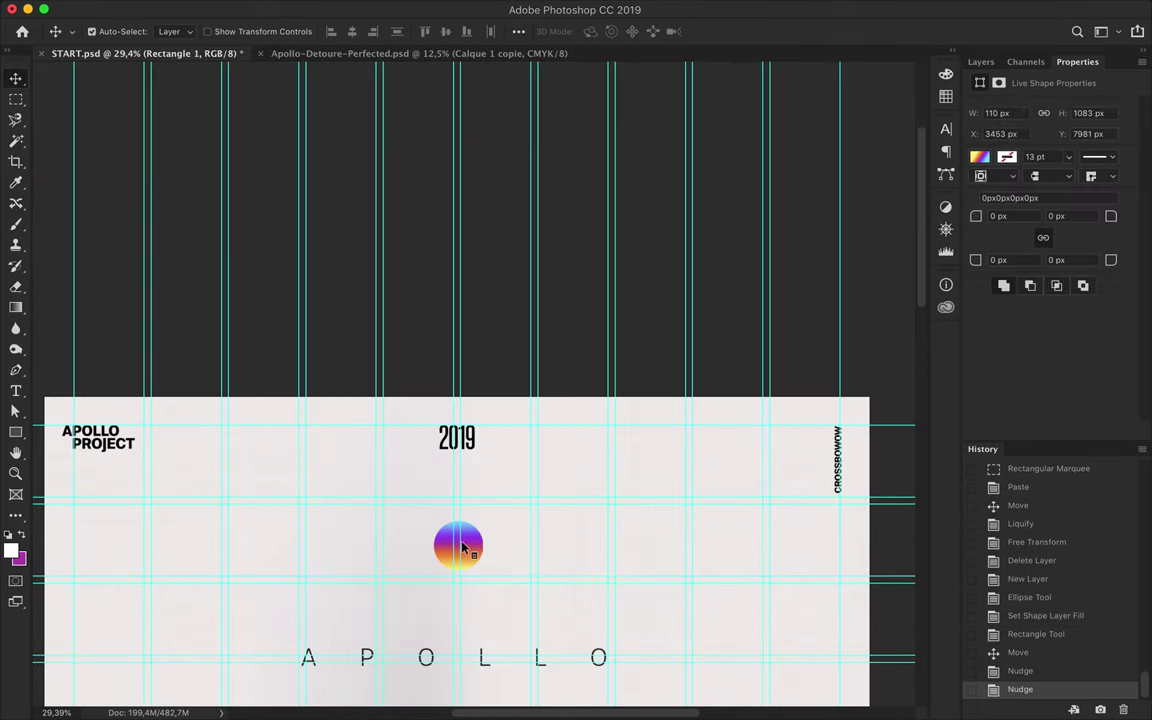
left_click(518, 31)
left_click(560, 179)
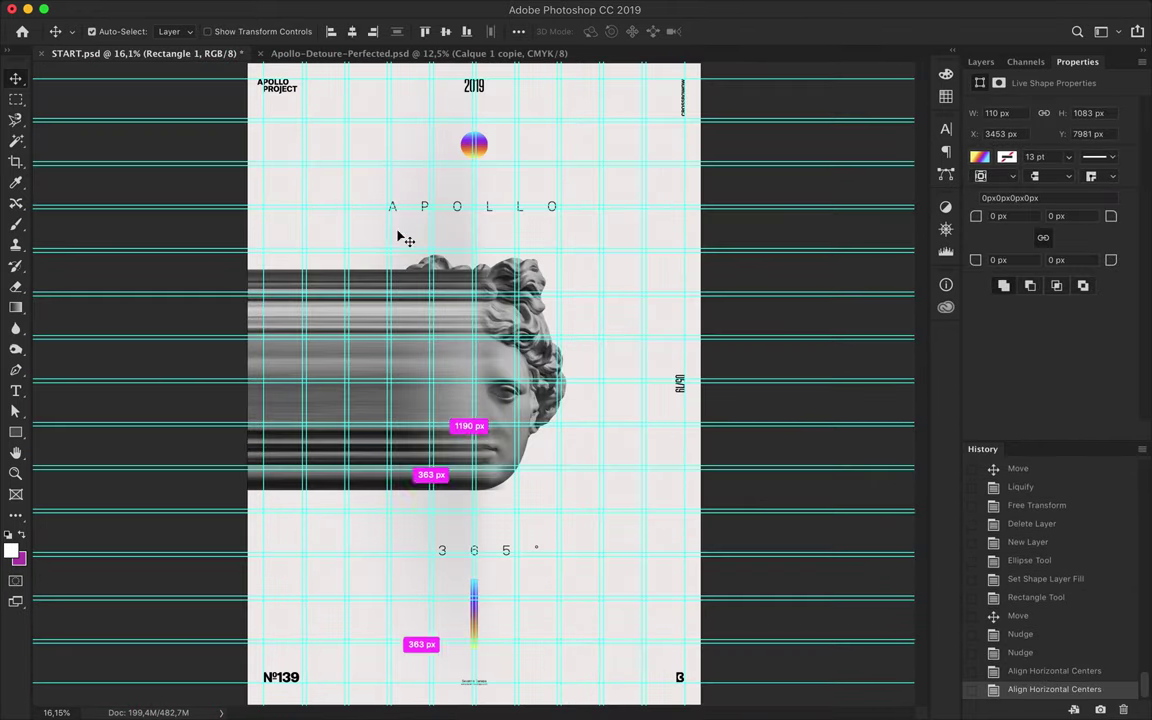
- Save the finished poster as START.psd
key("ctrl+s")
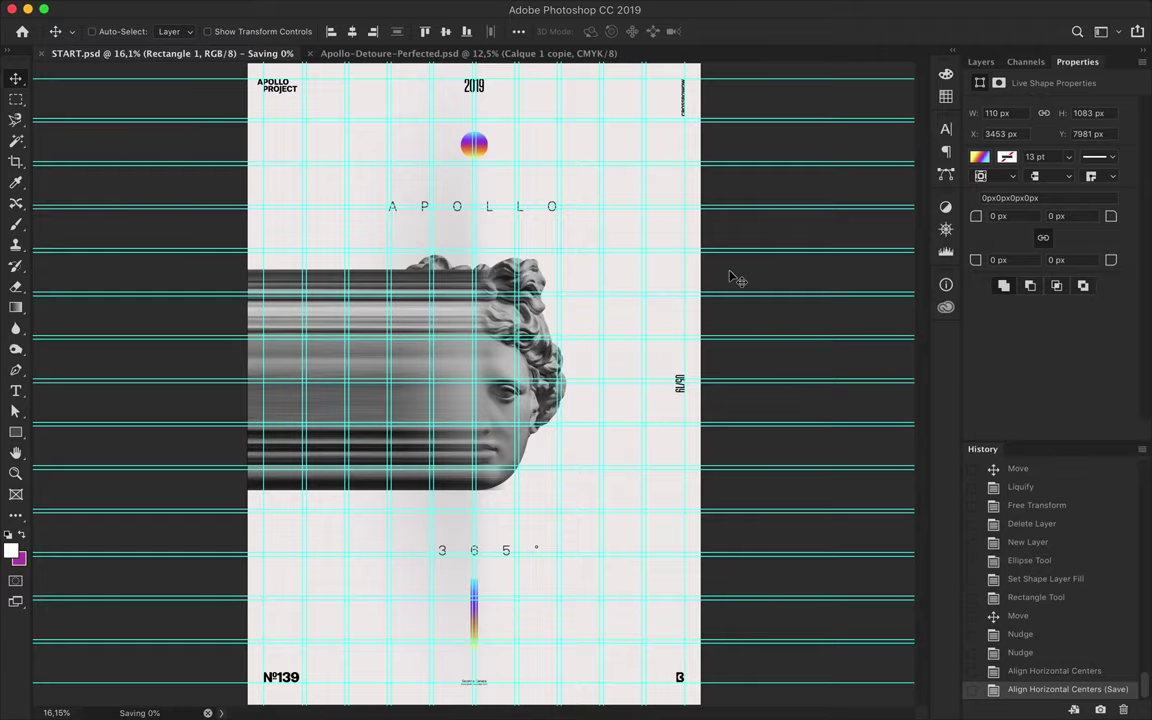